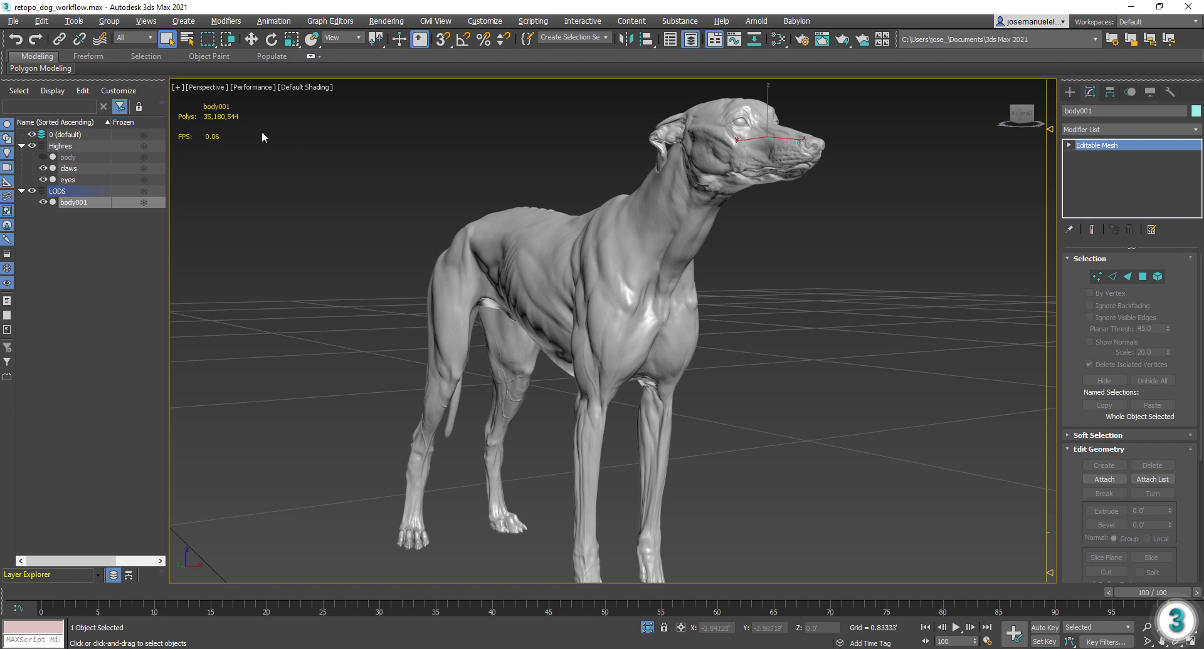
- Examine the wireframe density of the high-resolution body001 mesh around the dog's head
{"action": "middle_click_drag", "start_coordinate": [611, 232], "coordinate": [586, 301]}
{"action": "scroll", "coordinate": [543, 333], "scroll_direction": "up", "scroll_amount": 3}
{"action": "middle_click_drag", "start_coordinate": [815, 188], "coordinate": [634, 448]}
{"action": "scroll", "coordinate": [533, 373], "scroll_direction": "up", "scroll_amount": 2}
{"action": "scroll", "coordinate": [532, 372], "scroll_direction": "up", "scroll_amount": 8}
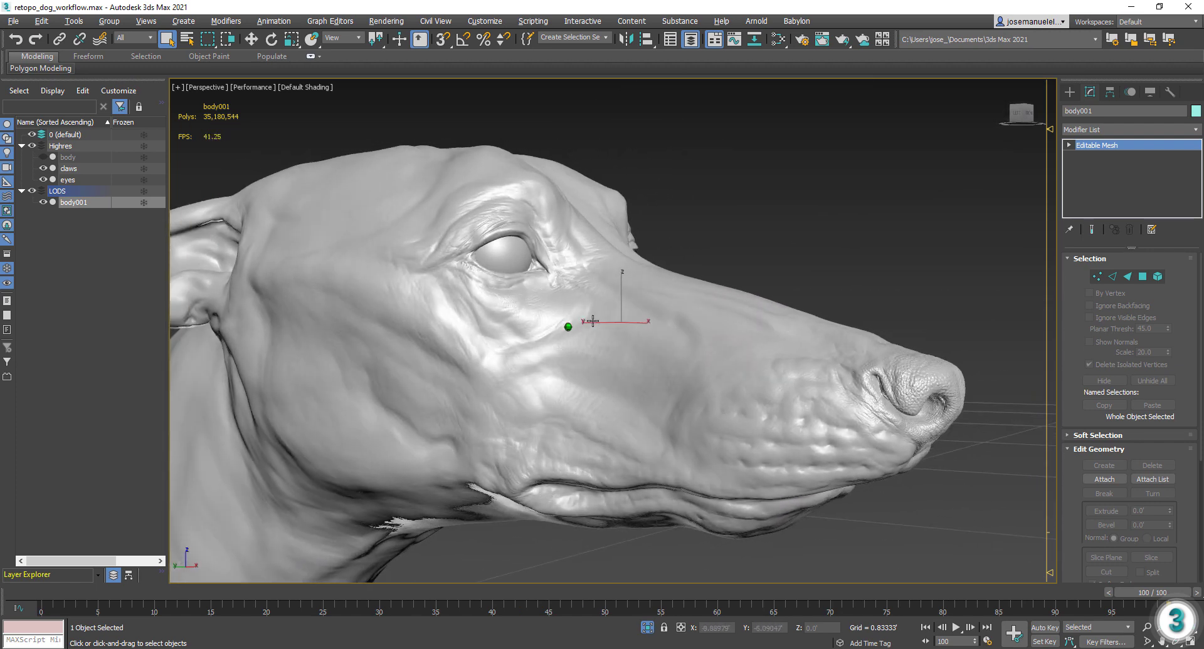
{"action": "key", "text": "F4"}
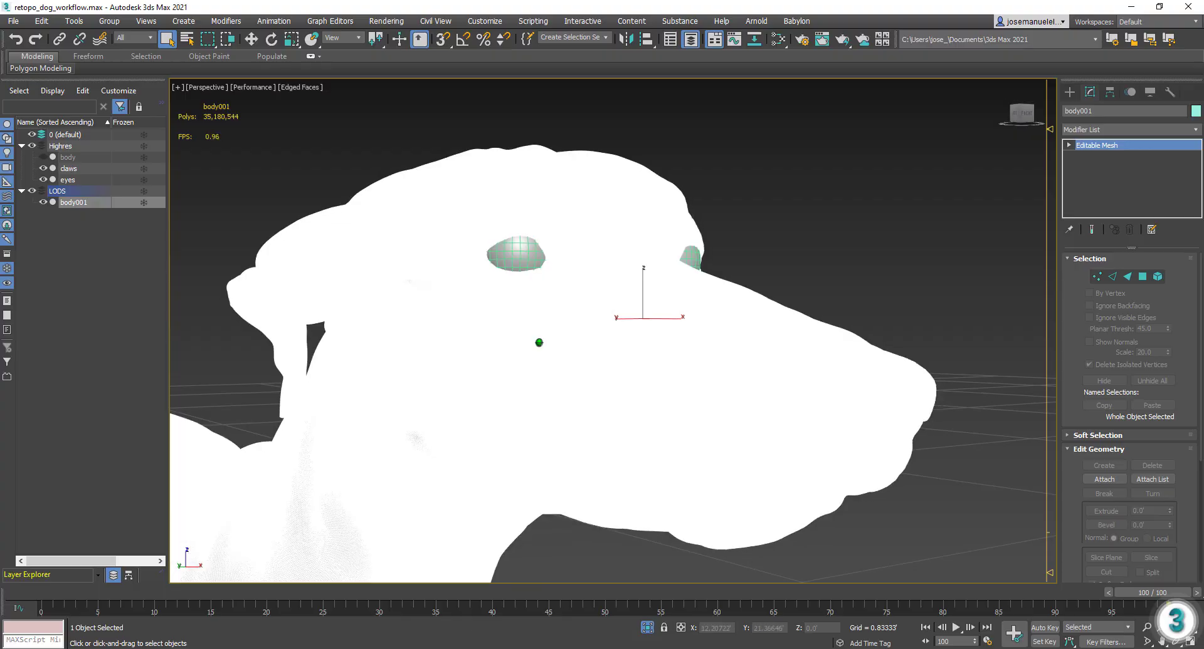
{"action": "scroll", "coordinate": [566, 354], "scroll_direction": "up", "scroll_amount": 10}
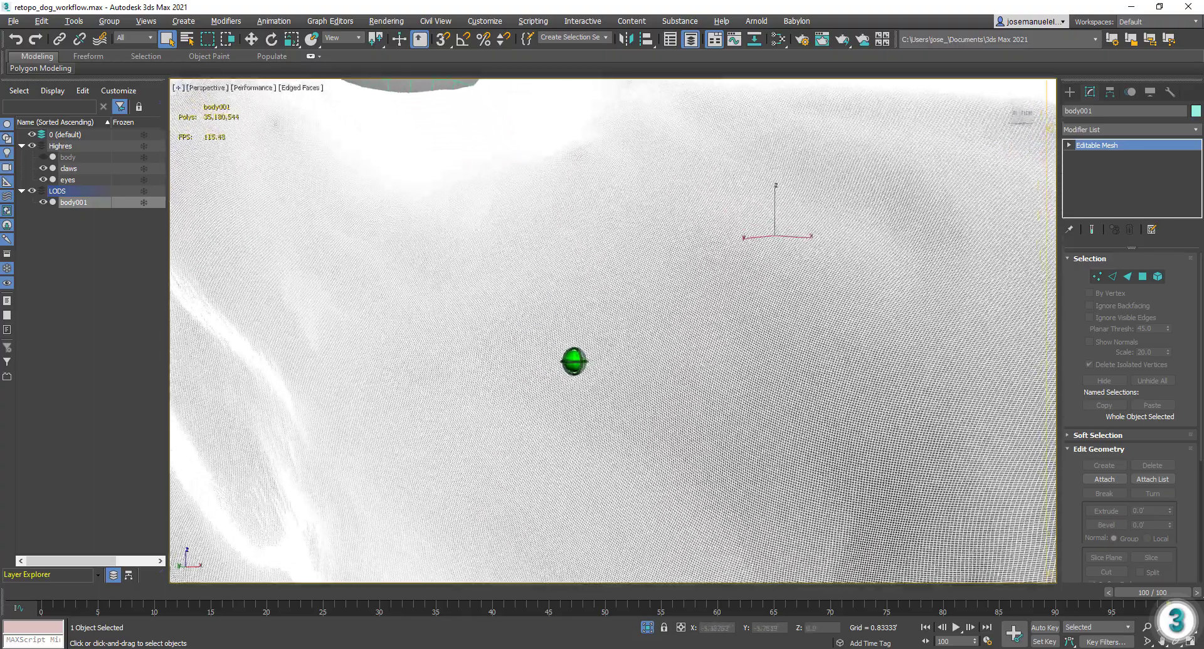
{"action": "scroll", "coordinate": [574, 361], "scroll_direction": "down", "scroll_amount": 8}
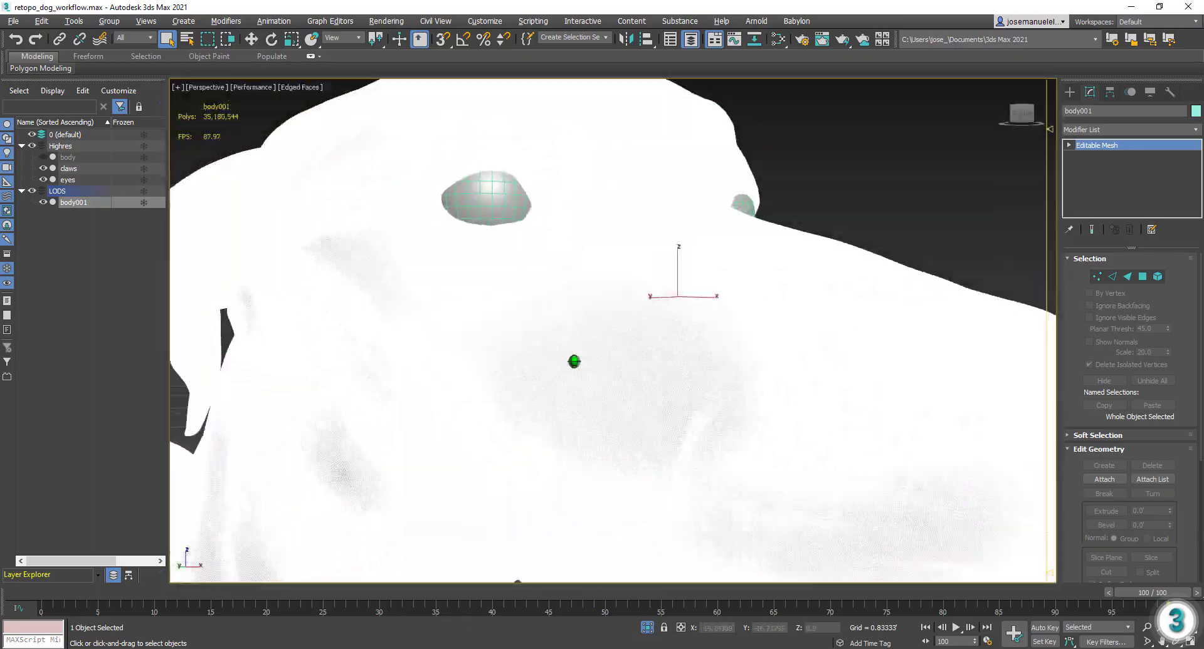
{"action": "scroll", "coordinate": [573, 361], "scroll_direction": "down", "scroll_amount": 4}
{"action": "key", "text": "F4"}
- Apply a Slice modifier to body001 set to Remove Top and orient its plane to cut the dog in half lengthwise
{"action": "middle_click_drag", "start_coordinate": [666, 345], "coordinate": [787, 271]}
{"action": "mouse_move", "coordinate": [537, 387]}
{"action": "middle_mouse_down"}
{"action": "mouse_move", "coordinate": [658, 320]}
{"action": "mouse_move", "coordinate": [774, 188]}
{"action": "middle_mouse_up"}
{"action": "mouse_move", "coordinate": [616, 311]}
{"action": "middle_mouse_down", "text": "alt"}
{"action": "mouse_move", "coordinate": [527, 326]}
{"action": "mouse_move", "coordinate": [594, 311]}
{"action": "mouse_move", "coordinate": [946, 312]}
{"action": "mouse_move", "coordinate": [480, 374]}
{"action": "mouse_move", "coordinate": [709, 329]}
{"action": "middle_mouse_up", "text": "alt"}
{"action": "scroll", "coordinate": [648, 371], "scroll_direction": "down", "scroll_amount": 4}
{"action": "middle_click_drag", "start_coordinate": [647, 371], "coordinate": [520, 321], "text": "alt"}
{"action": "scroll", "coordinate": [520, 321], "scroll_direction": "down", "scroll_amount": 1}
{"action": "middle_click_drag", "start_coordinate": [401, 379], "coordinate": [351, 380], "text": "alt"}
{"action": "left_click", "coordinate": [1157, 129]}
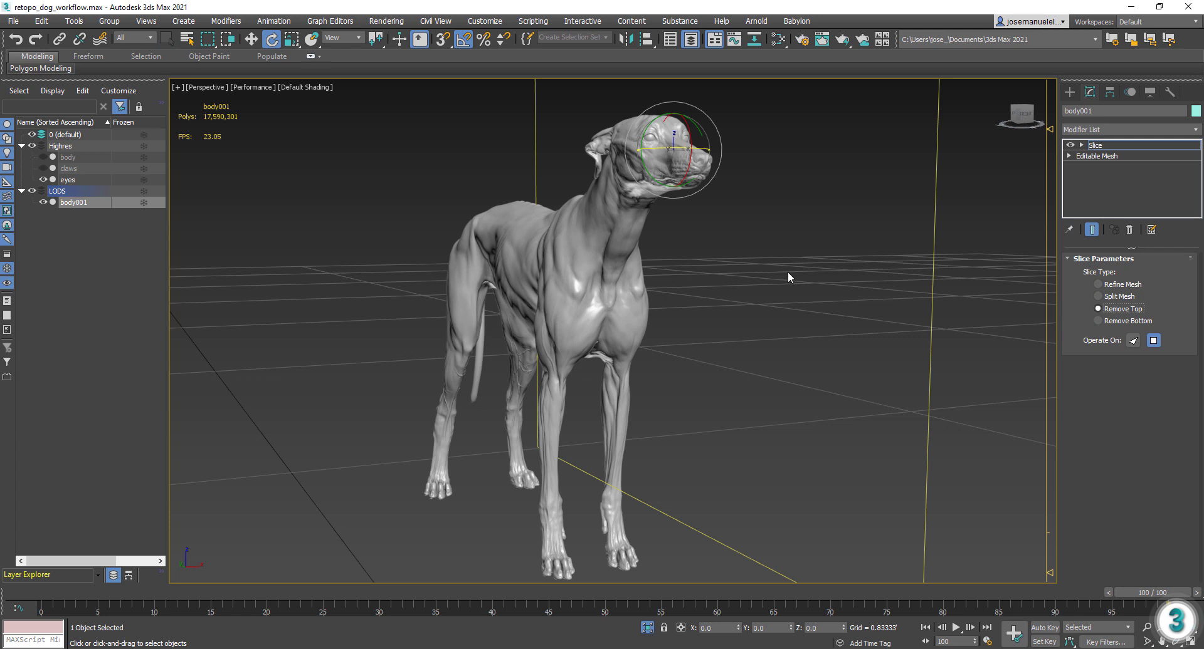
{"action": "middle_click_drag", "start_coordinate": [682, 244], "coordinate": [714, 223], "text": "alt"}
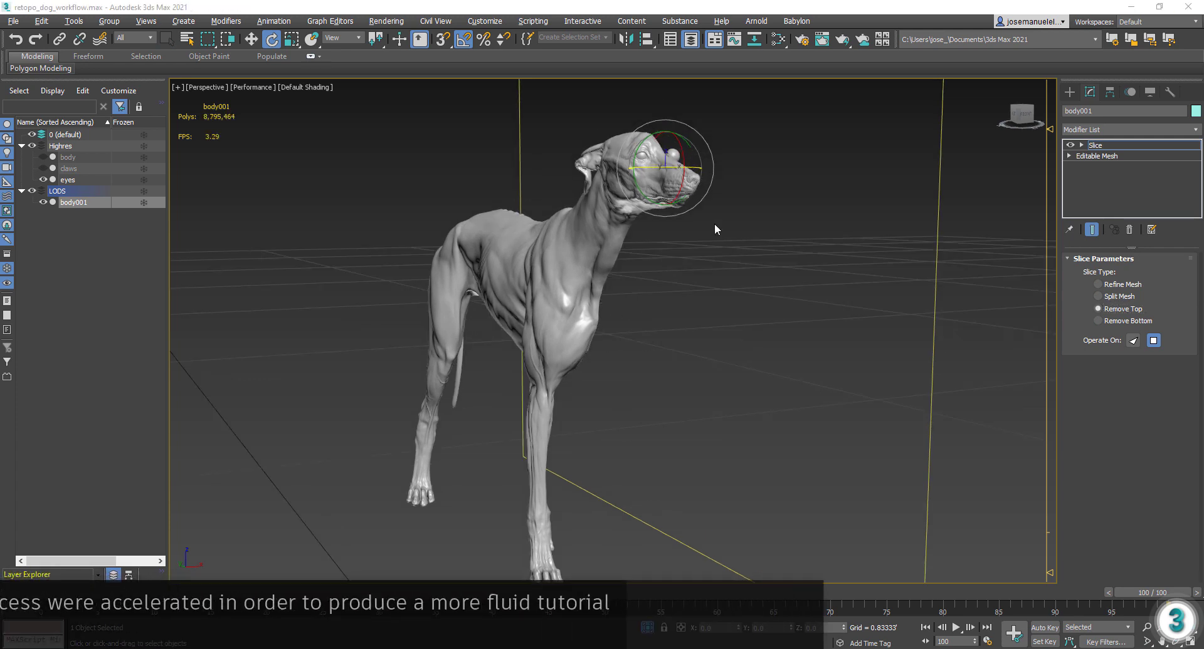
- Add a ProOptimizer modifier to the sliced half body, calculate it, and set Vertex % to 1
{"action": "left_click", "coordinate": [1179, 129]}
{"action": "type", "text": "pro"}
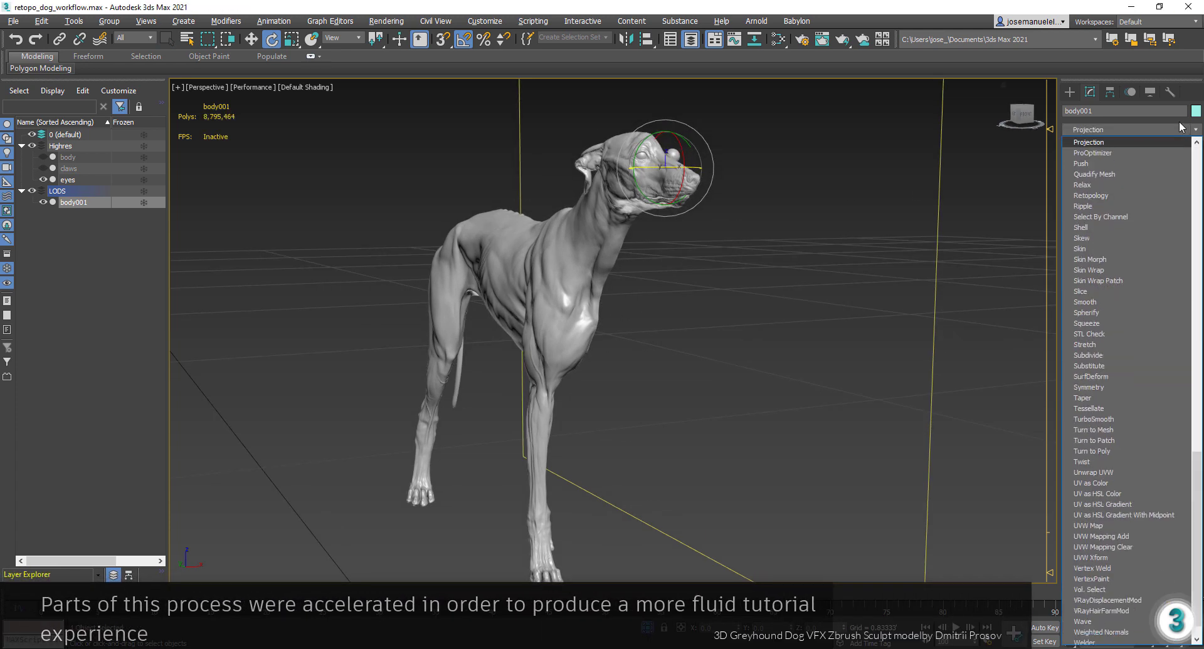
{"action": "key", "text": "Return"}
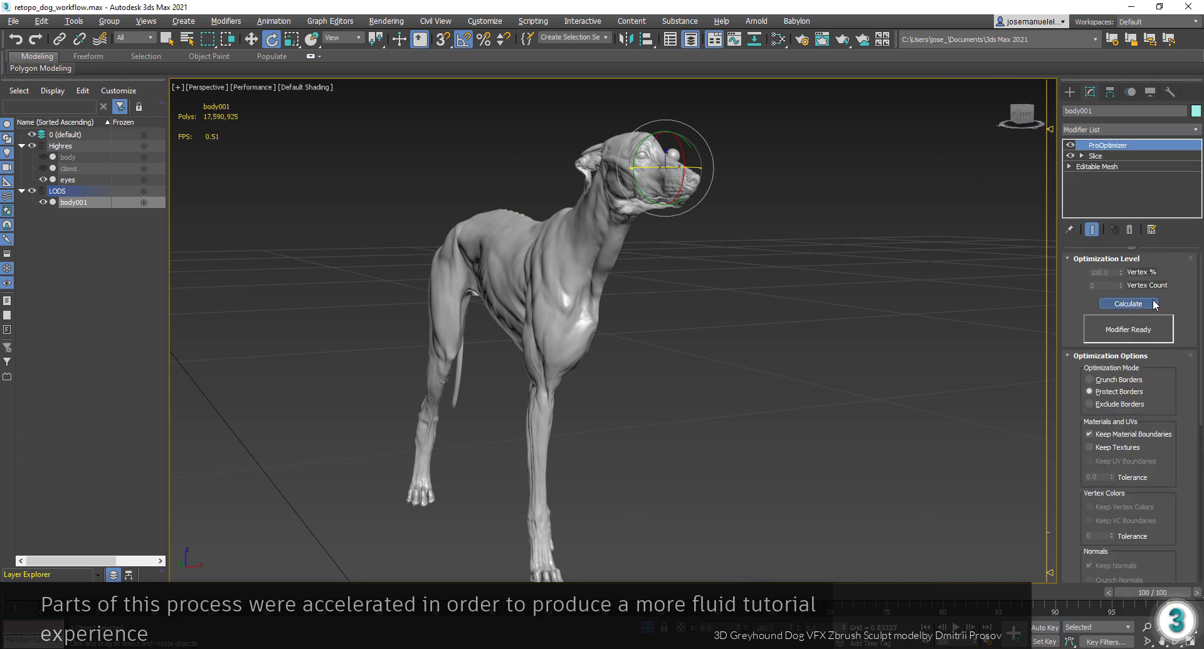
{"action": "type", "text": "1"}
{"action": "key", "text": "Return"}
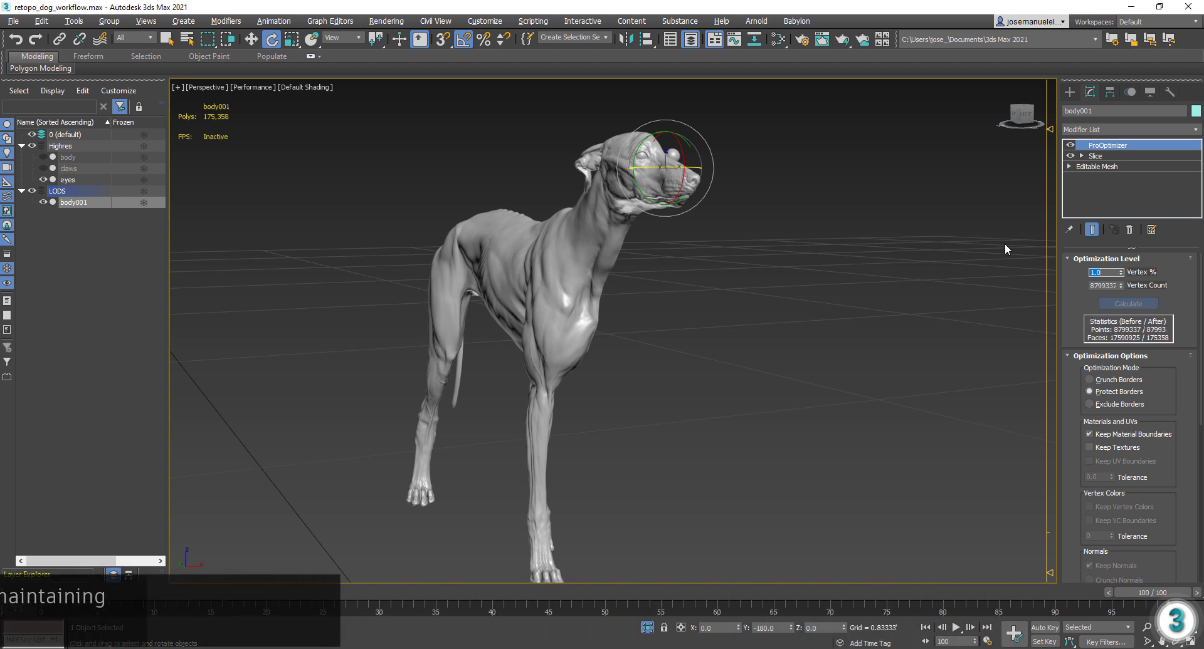
- Convert the optimized half body to an Editable Poly and check its wireframe
{"action": "right_click", "coordinate": [590, 233]}
{"action": "mouse_move", "coordinate": [690, 331]}
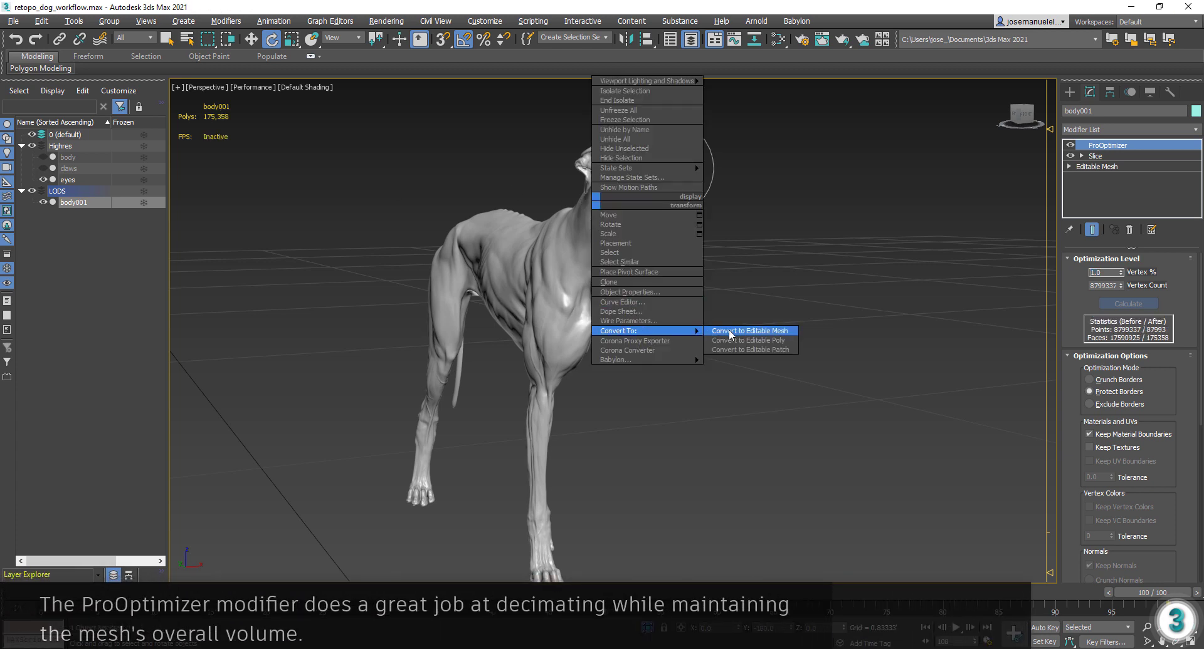
{"action": "left_click", "coordinate": [751, 341]}
{"action": "middle_click_drag", "start_coordinate": [605, 233], "coordinate": [621, 293], "text": "alt"}
{"action": "key", "text": "F4"}
{"action": "scroll", "coordinate": [613, 292], "scroll_direction": "up", "scroll_amount": 5}
{"action": "scroll", "coordinate": [613, 292], "scroll_direction": "up", "scroll_amount": 3}
{"action": "mouse_move", "coordinate": [688, 242]}
{"action": "middle_mouse_down", "text": "alt"}
{"action": "mouse_move", "coordinate": [782, 236]}
{"action": "mouse_move", "coordinate": [707, 229]}
{"action": "mouse_move", "coordinate": [668, 285]}
{"action": "mouse_move", "coordinate": [742, 223]}
{"action": "mouse_move", "coordinate": [627, 232]}
{"action": "mouse_move", "coordinate": [689, 259]}
{"action": "mouse_move", "coordinate": [609, 234]}
{"action": "mouse_move", "coordinate": [521, 303]}
{"action": "mouse_move", "coordinate": [589, 250]}
{"action": "mouse_move", "coordinate": [627, 244]}
{"action": "middle_mouse_up", "text": "alt"}
{"action": "key", "text": "F4"}
{"action": "scroll", "coordinate": [668, 285], "scroll_direction": "down", "scroll_amount": 4}
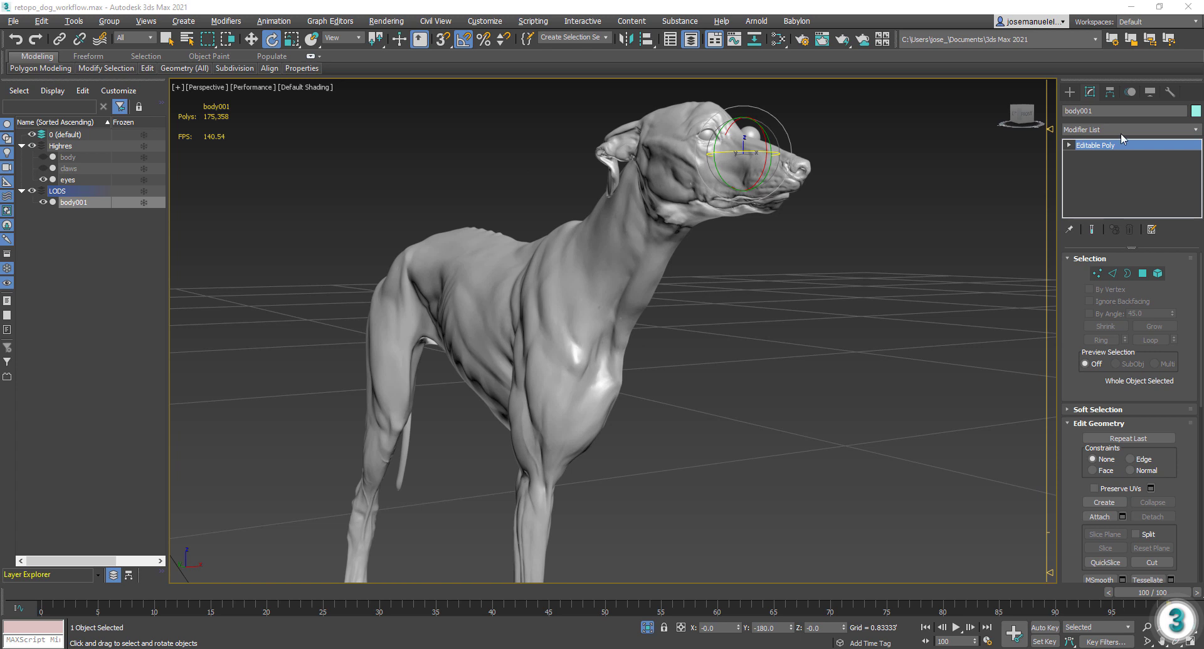
- Add a Retopology modifier to the half body with a face count of 150000 and compute it
{"action": "left_click", "coordinate": [1156, 130]}
{"action": "key", "text": "r"}
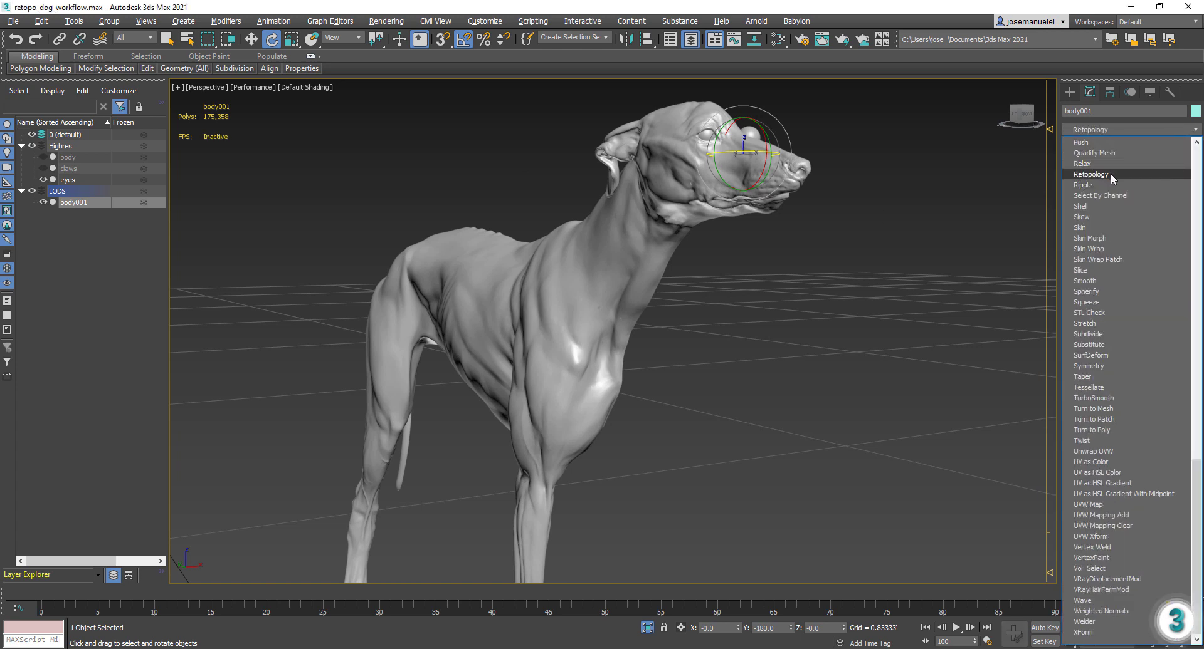
{"action": "key", "text": "Return"}
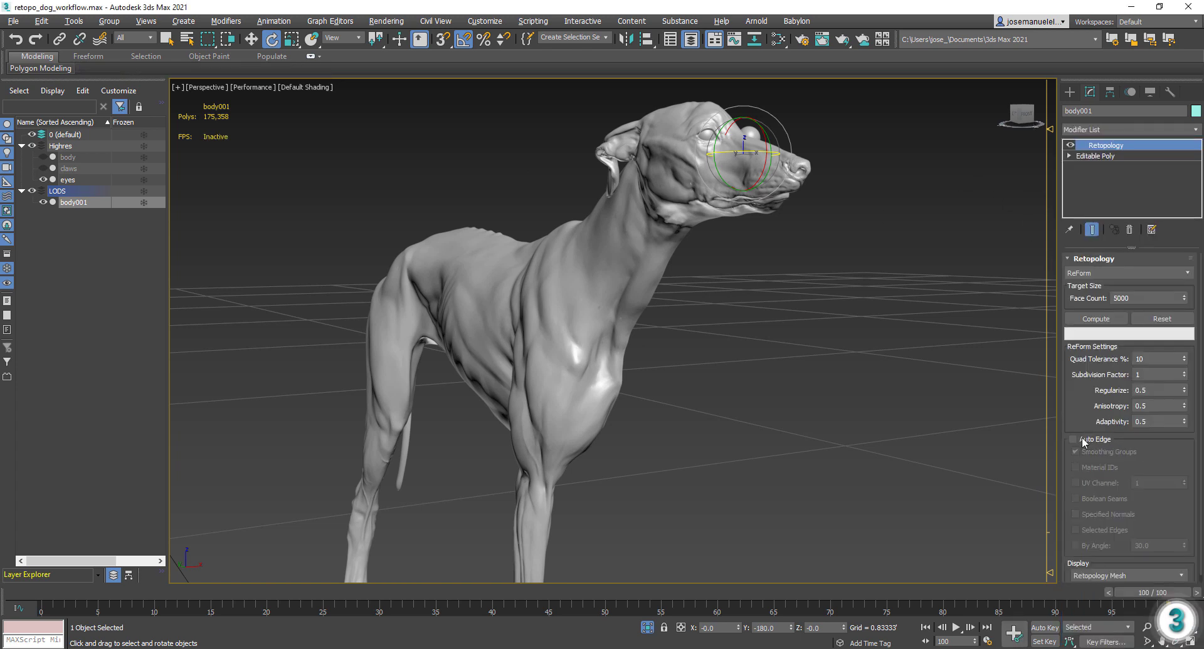
{"action": "double_click", "coordinate": [1128, 298]}
{"action": "type", "text": "1"}
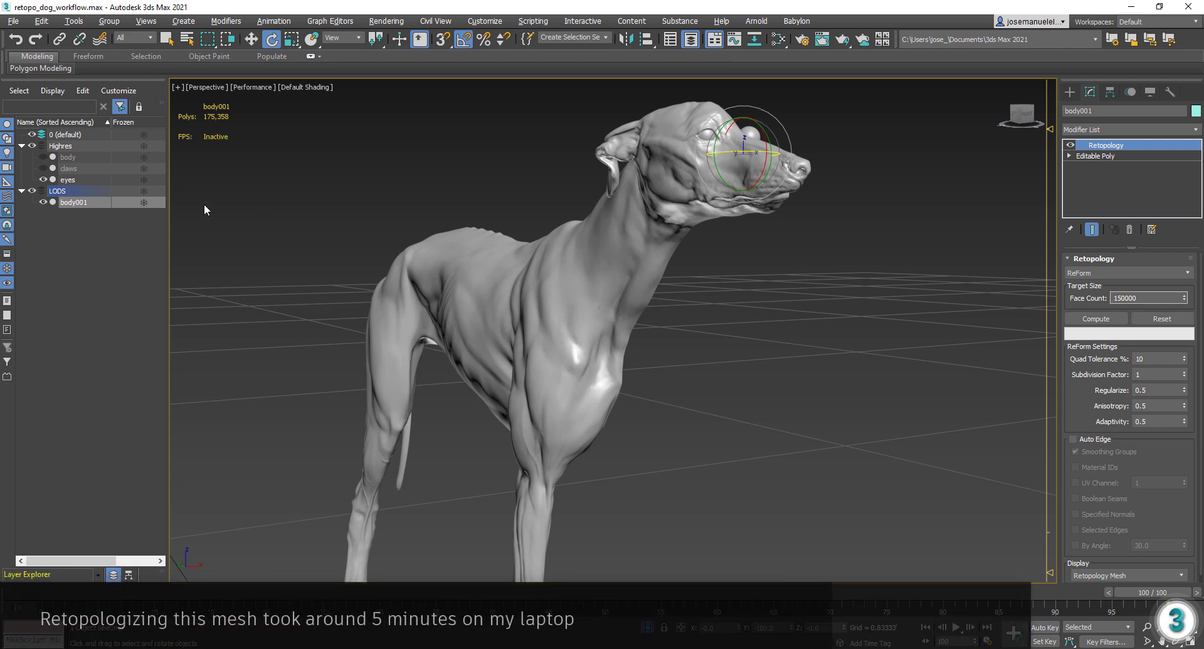
{"action": "left_click", "coordinate": [1095, 319]}
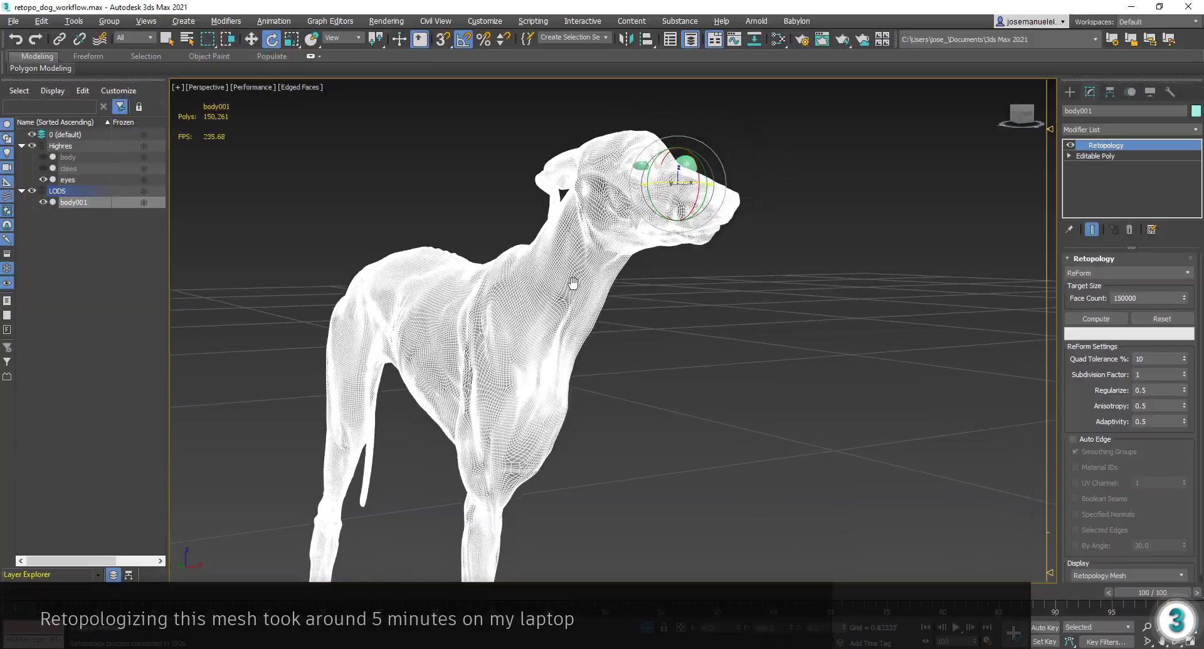
- Inspect the retopologized edge flow, set Regularize to 1.0, and recompute the retopology
{"action": "scroll", "coordinate": [556, 316], "scroll_direction": "up", "scroll_amount": 4}
{"action": "middle_click_drag", "start_coordinate": [572, 283], "coordinate": [662, 319]}
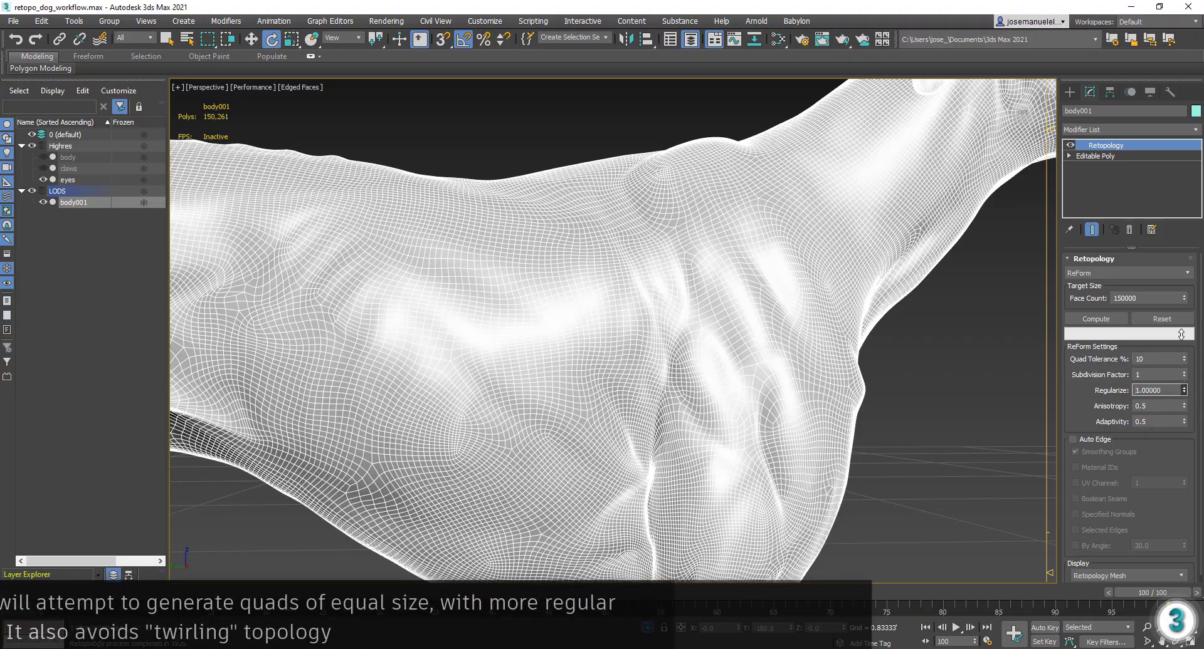
{"action": "middle_click_drag", "start_coordinate": [695, 295], "coordinate": [725, 295], "text": "alt"}
{"action": "scroll", "coordinate": [857, 232], "scroll_direction": "down", "scroll_amount": 1}
{"action": "middle_click_drag", "start_coordinate": [839, 259], "coordinate": [664, 352]}
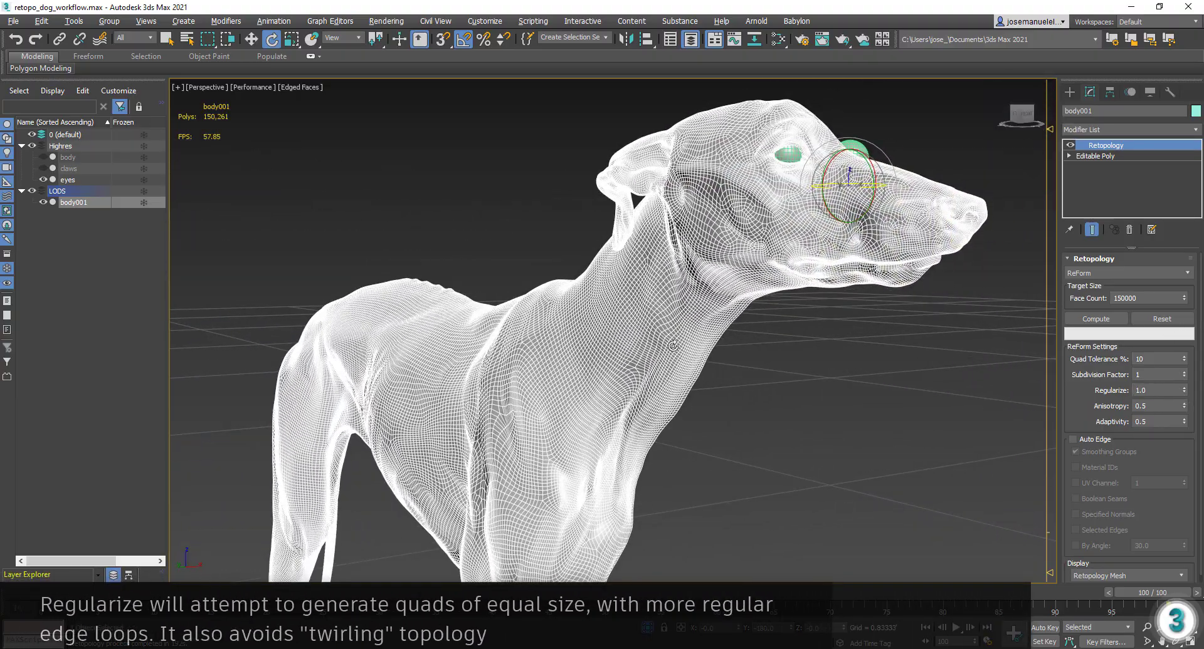
{"action": "left_click", "coordinate": [1098, 320]}
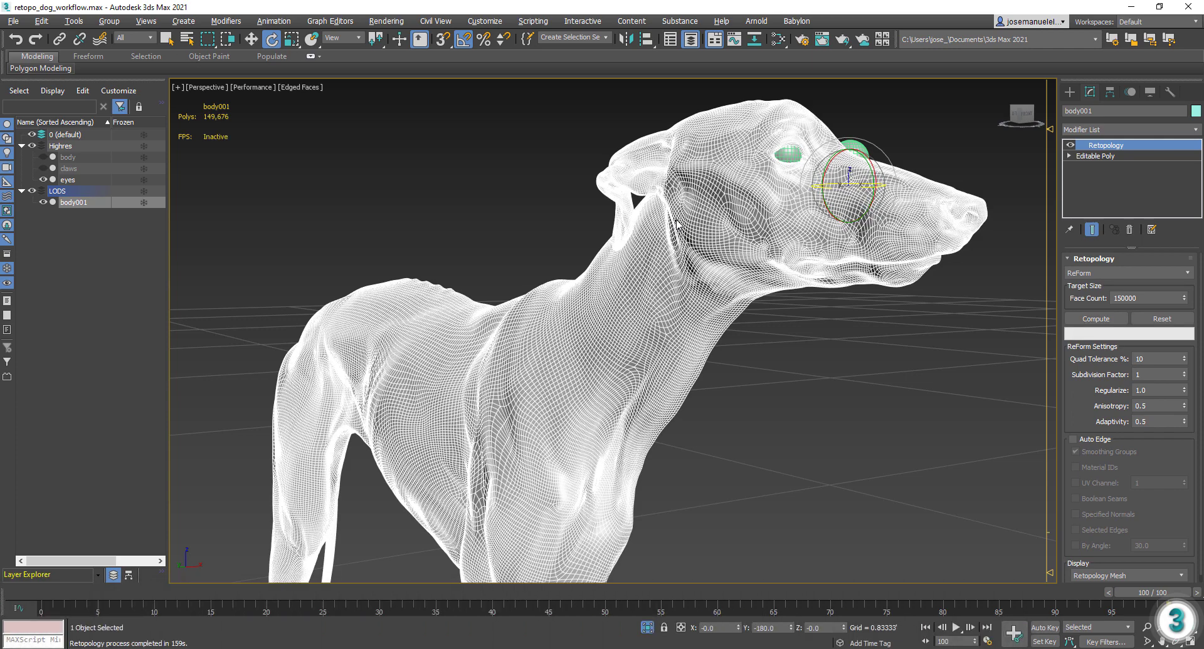
- Clone the retopologized half body and mirror the copy to form the dog's other side
{"action": "middle_click_drag", "start_coordinate": [338, 269], "coordinate": [401, 226]}
{"action": "mouse_move", "coordinate": [485, 304]}
{"action": "middle_mouse_down", "text": "alt"}
{"action": "mouse_move", "coordinate": [600, 300]}
{"action": "mouse_move", "coordinate": [492, 299]}
{"action": "middle_mouse_up", "text": "alt"}
{"action": "mouse_move", "coordinate": [941, 207]}
{"action": "middle_mouse_down"}
{"action": "mouse_move", "coordinate": [783, 323]}
{"action": "mouse_move", "coordinate": [618, 289]}
{"action": "middle_mouse_up"}
{"action": "right_click", "coordinate": [569, 192]}
{"action": "left_click", "coordinate": [625, 272]}
{"action": "left_click", "coordinate": [568, 379]}
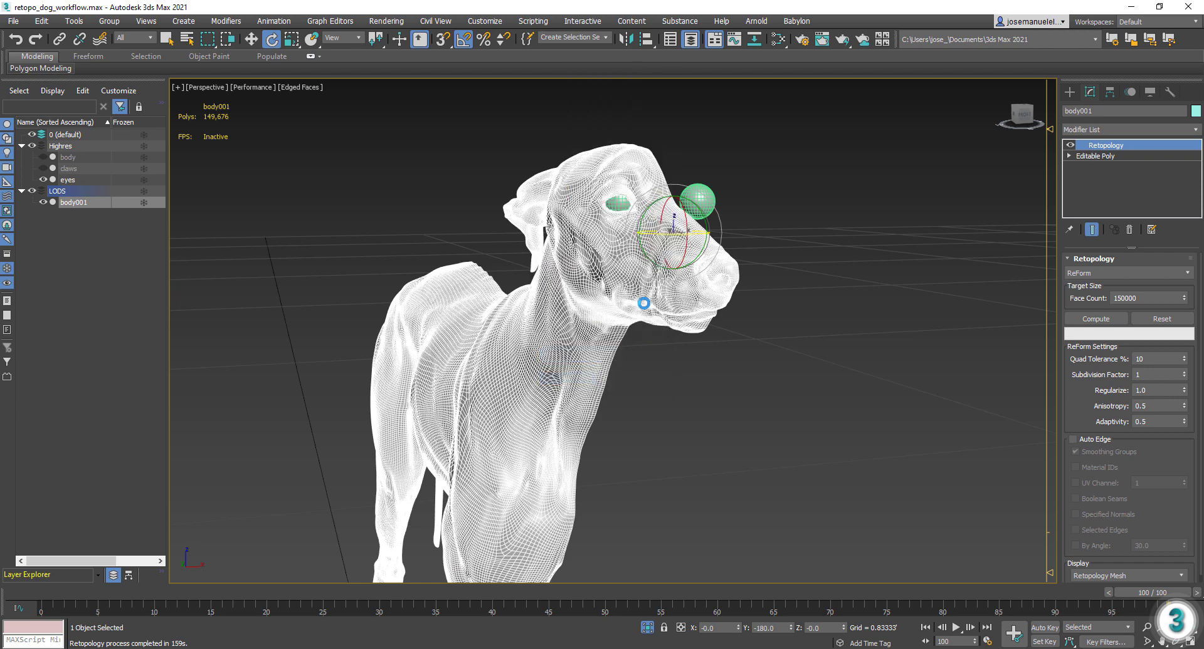
{"action": "left_click", "coordinate": [627, 42]}
{"action": "left_click", "coordinate": [568, 430]}
{"action": "middle_click_drag", "start_coordinate": [781, 311], "coordinate": [962, 220], "text": "alt"}
- Convert both body halves to Editable Poly and attach body001 to body002
{"action": "left_click", "coordinate": [455, 196], "text": "ctrl"}
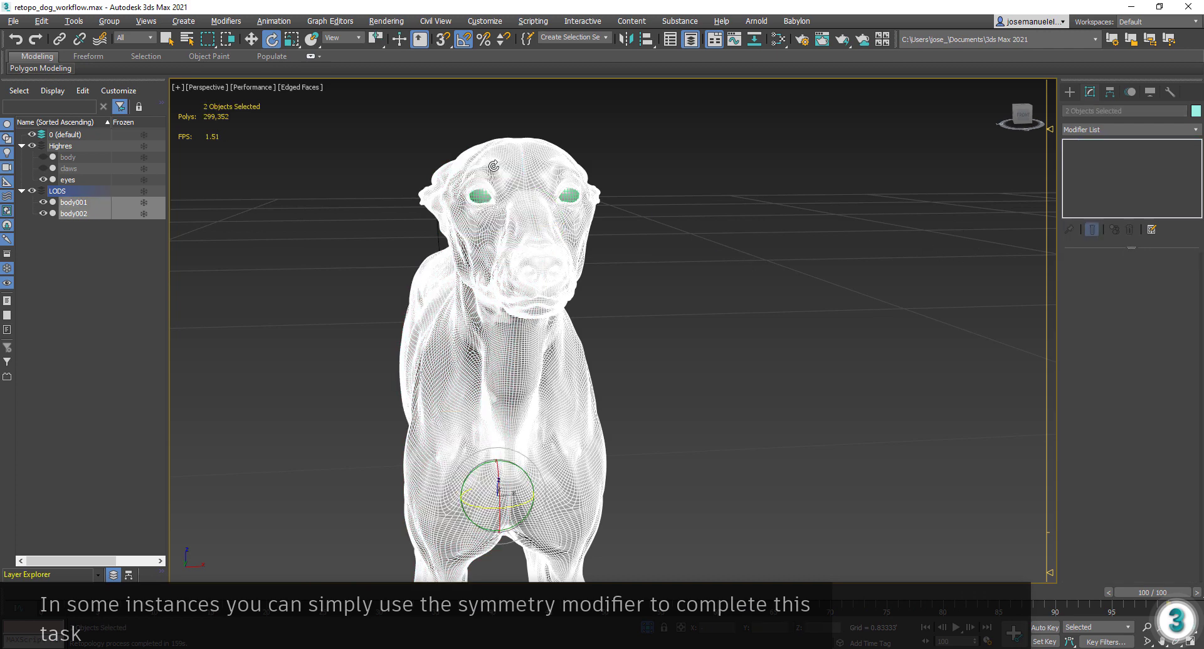
{"action": "right_click", "coordinate": [489, 164]}
{"action": "left_click", "coordinate": [675, 307]}
{"action": "left_click", "coordinate": [710, 288]}
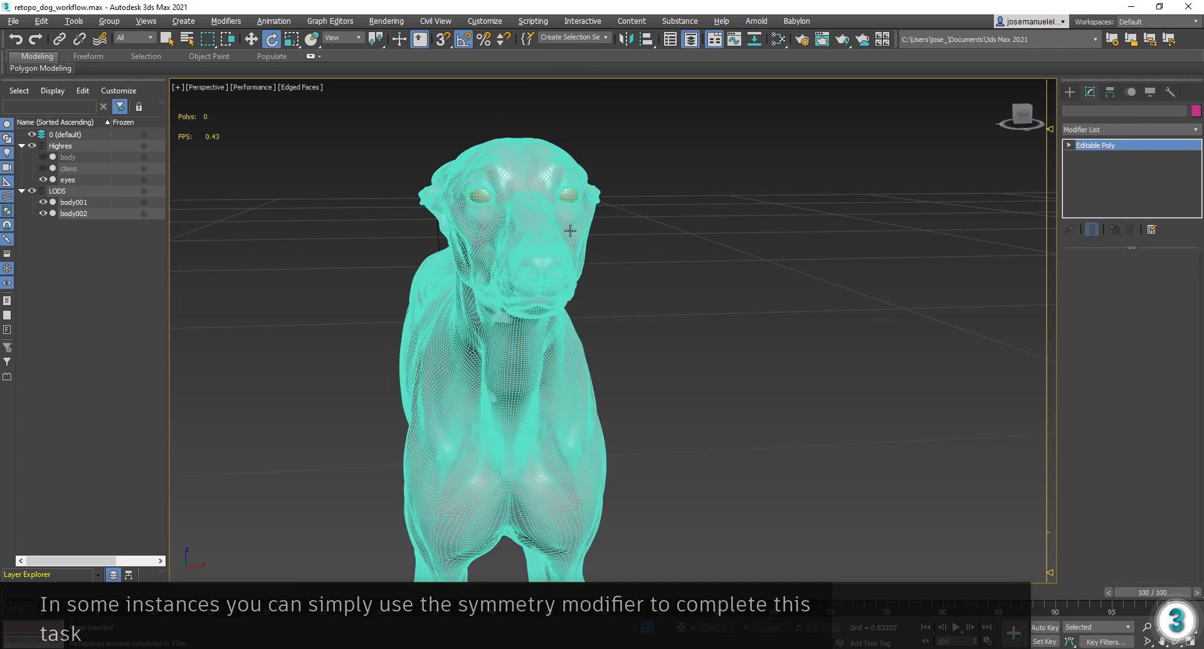
{"action": "left_click", "coordinate": [564, 224]}
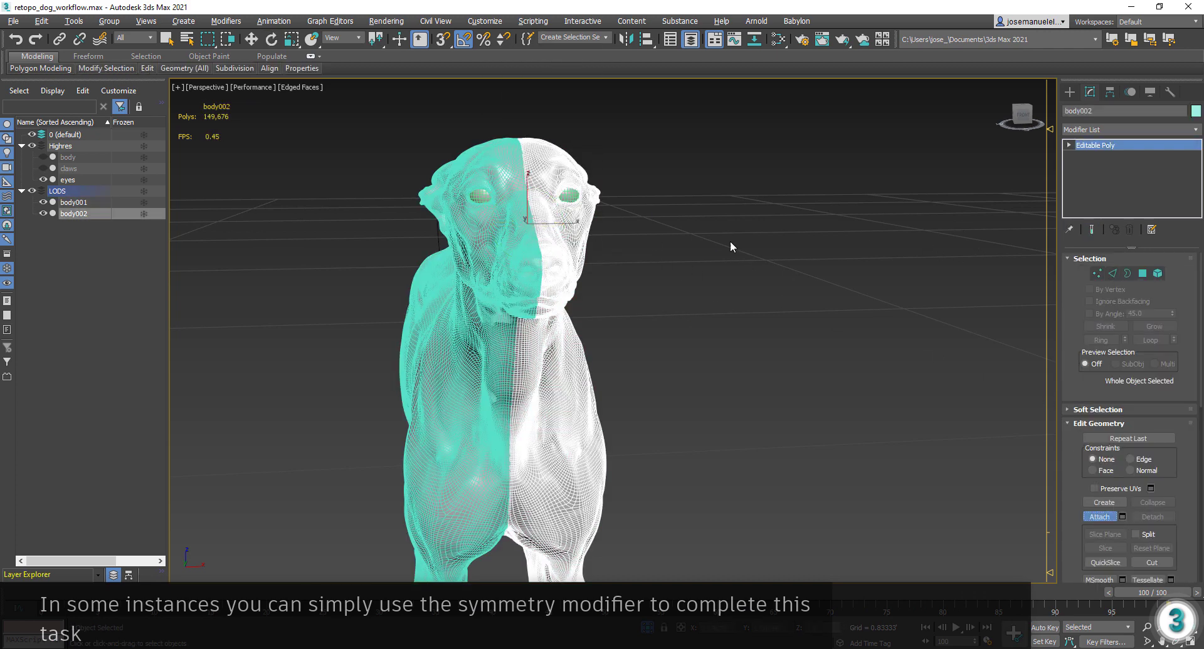
{"action": "left_click", "coordinate": [504, 198]}
- Select all open borders of the attached body and convert the selection to vertices
{"action": "key", "text": "e"}
{"action": "key", "text": "3"}
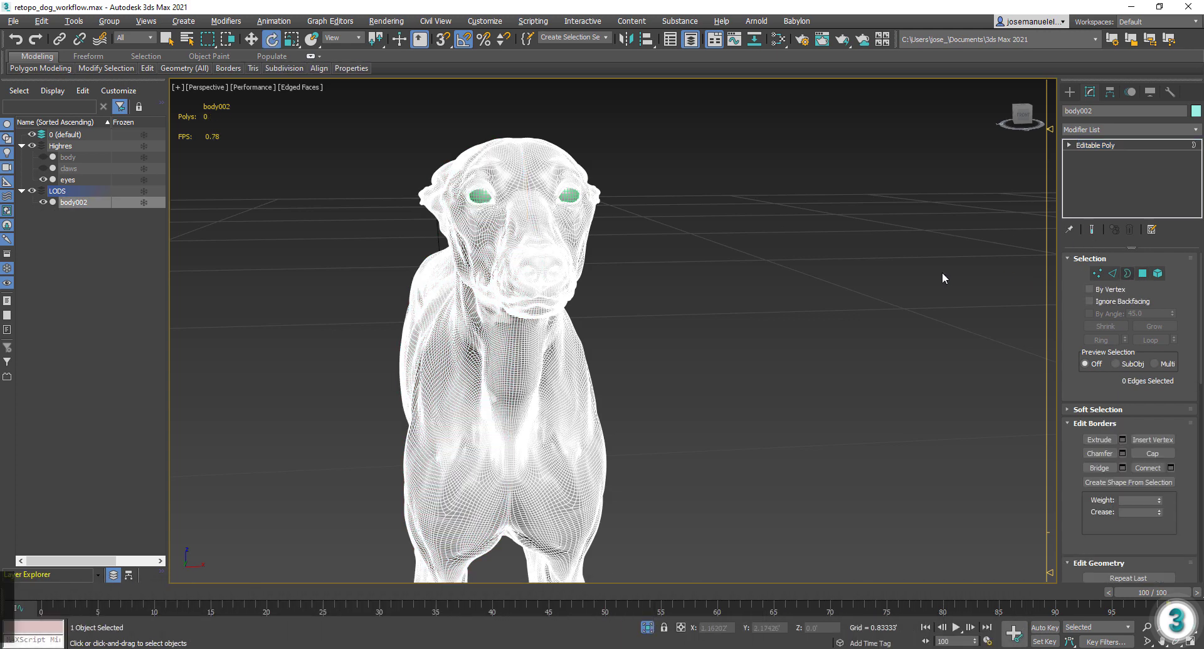
{"action": "key", "text": "ctrl+a"}
{"action": "left_click", "coordinate": [1097, 274], "text": "ctrl"}
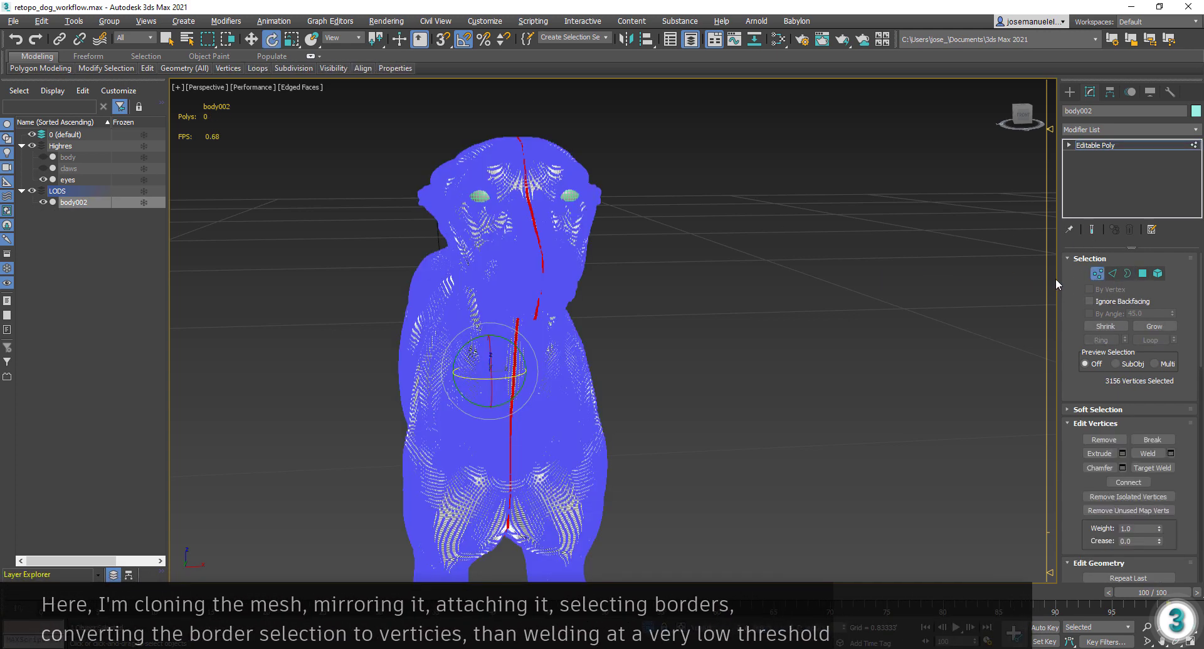
- Weld the selected seam vertices with a threshold of 0.0001 and check for remaining open borders
{"action": "scroll", "coordinate": [1196, 368], "scroll_direction": "down", "scroll_amount": 3}
{"action": "left_click", "coordinate": [1170, 342]}
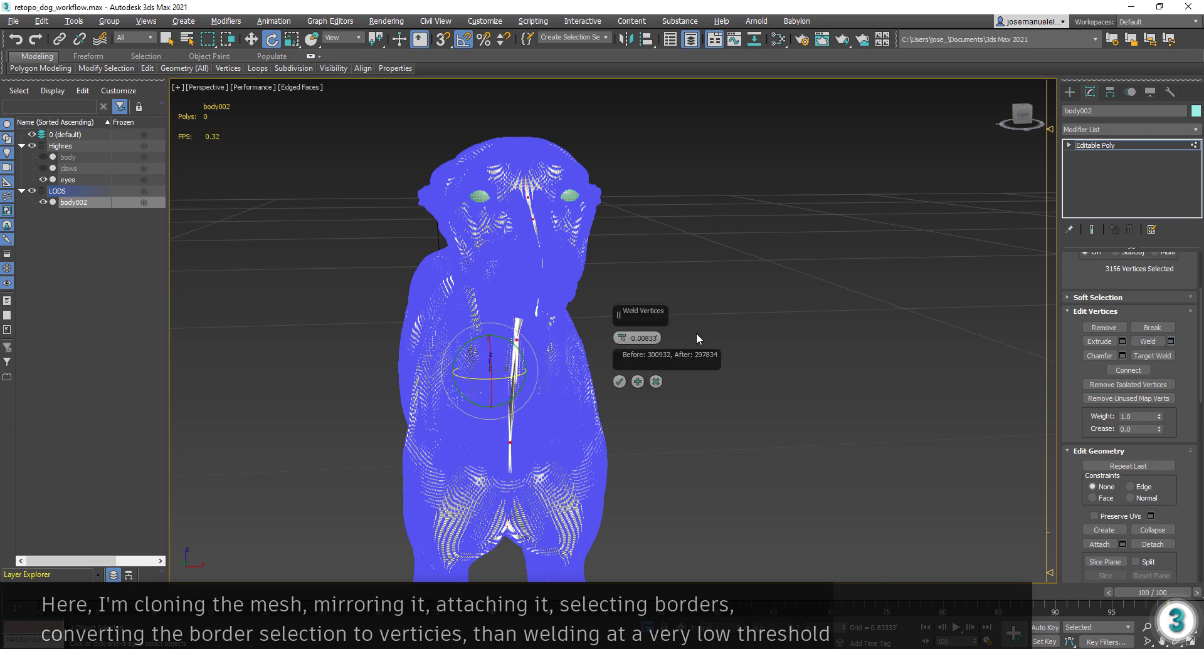
{"action": "type", "text": "."}
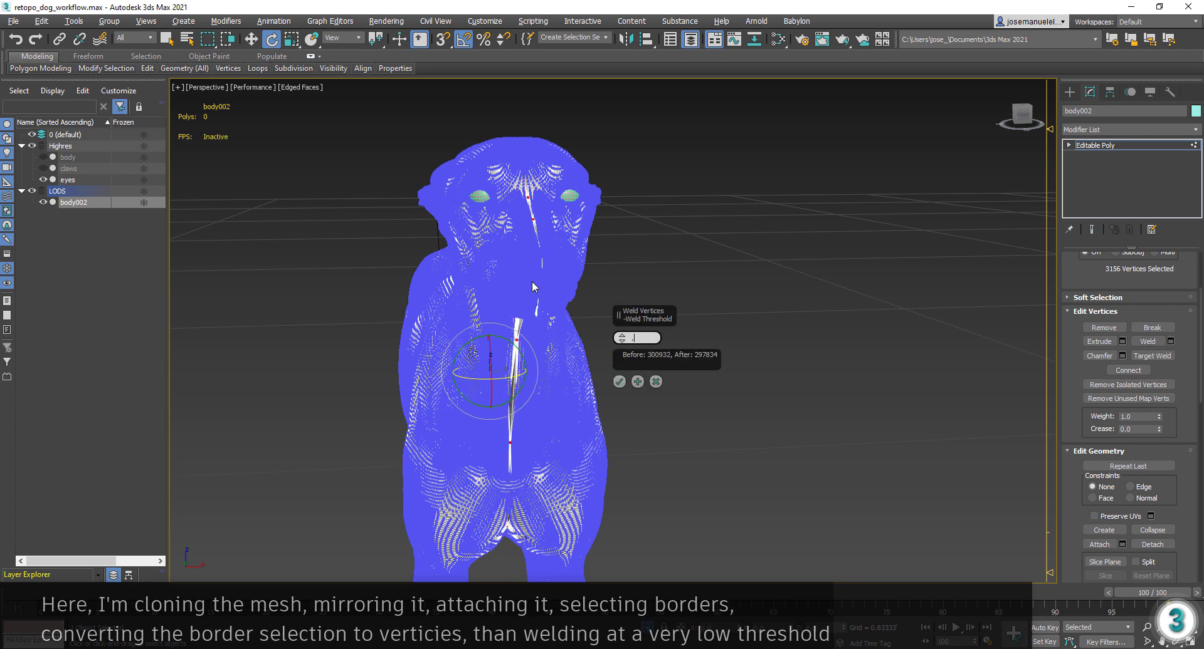
{"action": "type", "text": "001"}
{"action": "key", "text": "Return"}
{"action": "type", "text": "01"}
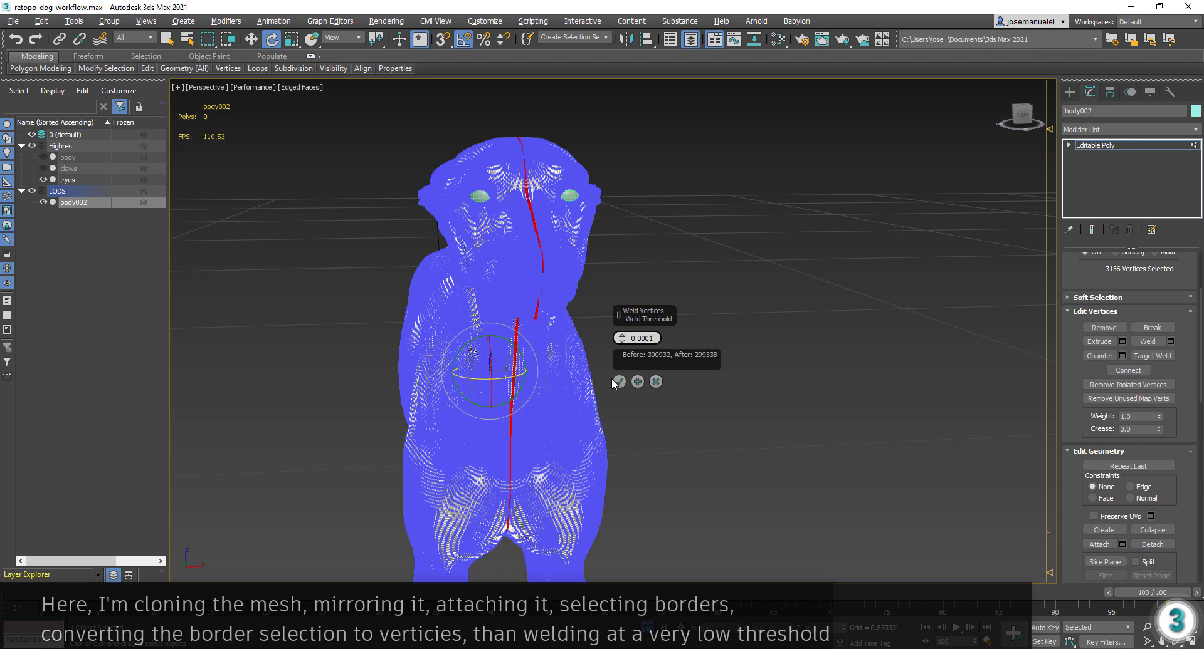
{"action": "scroll", "coordinate": [1081, 258], "scroll_direction": "up", "scroll_amount": 4}
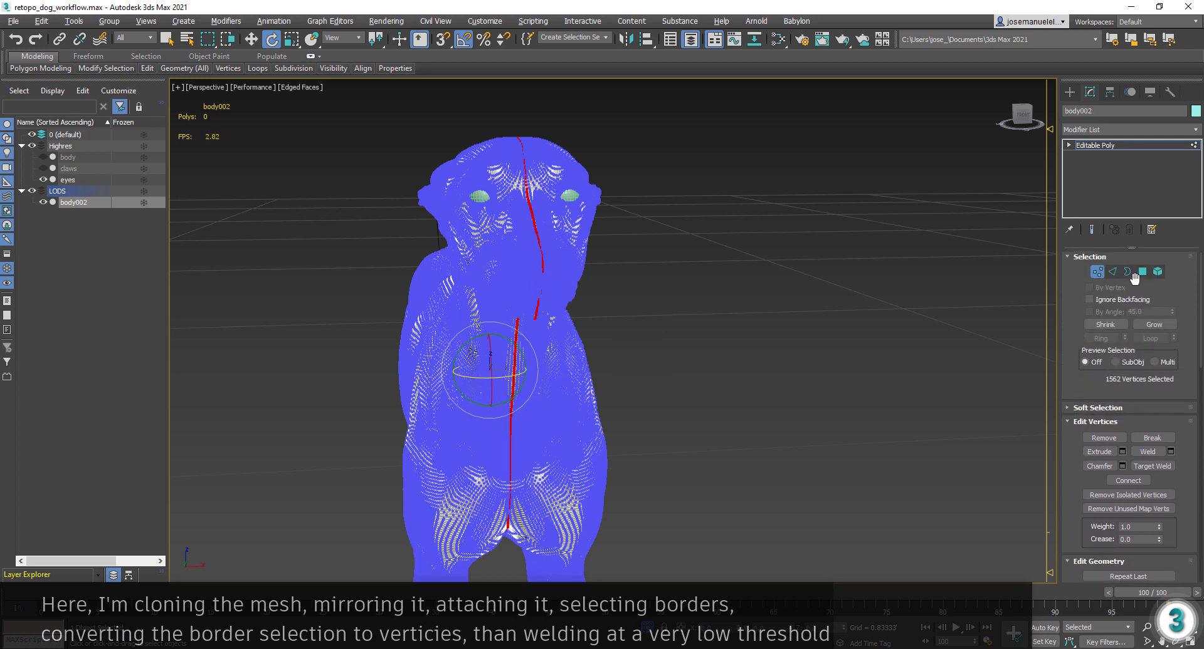
{"action": "left_click", "coordinate": [1126, 271]}
{"action": "left_click", "coordinate": [633, 186]}
- Turn off the edged-face display and rename the welded body LOD1
{"action": "mouse_move", "coordinate": [502, 228]}
{"action": "middle_mouse_down", "text": "alt"}
{"action": "mouse_move", "coordinate": [479, 249]}
{"action": "mouse_move", "coordinate": [521, 270]}
{"action": "mouse_move", "coordinate": [487, 276]}
{"action": "mouse_move", "coordinate": [649, 255]}
{"action": "mouse_move", "coordinate": [596, 257]}
{"action": "mouse_move", "coordinate": [624, 253]}
{"action": "mouse_move", "coordinate": [562, 333]}
{"action": "mouse_move", "coordinate": [598, 310]}
{"action": "middle_mouse_up", "text": "alt"}
{"action": "key", "text": "F4"}
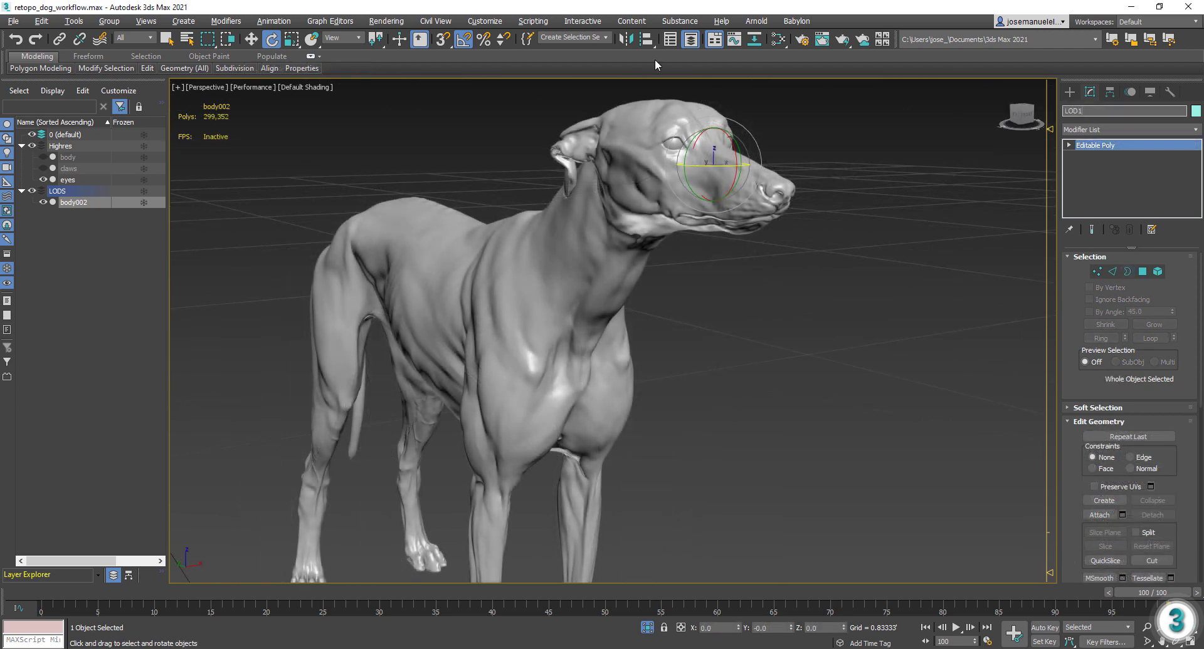
{"action": "type", "text": "1"}
{"action": "key", "text": "Return"}
- Clone LOD1 as a copy named LOD2
{"action": "right_click", "coordinate": [630, 183]}
{"action": "left_click", "coordinate": [664, 251]}
{"action": "key", "text": "BackSpace"}
{"action": "key", "text": "BackSpace"}
{"action": "key", "text": "BackSpace"}
{"action": "type", "text": "2"}
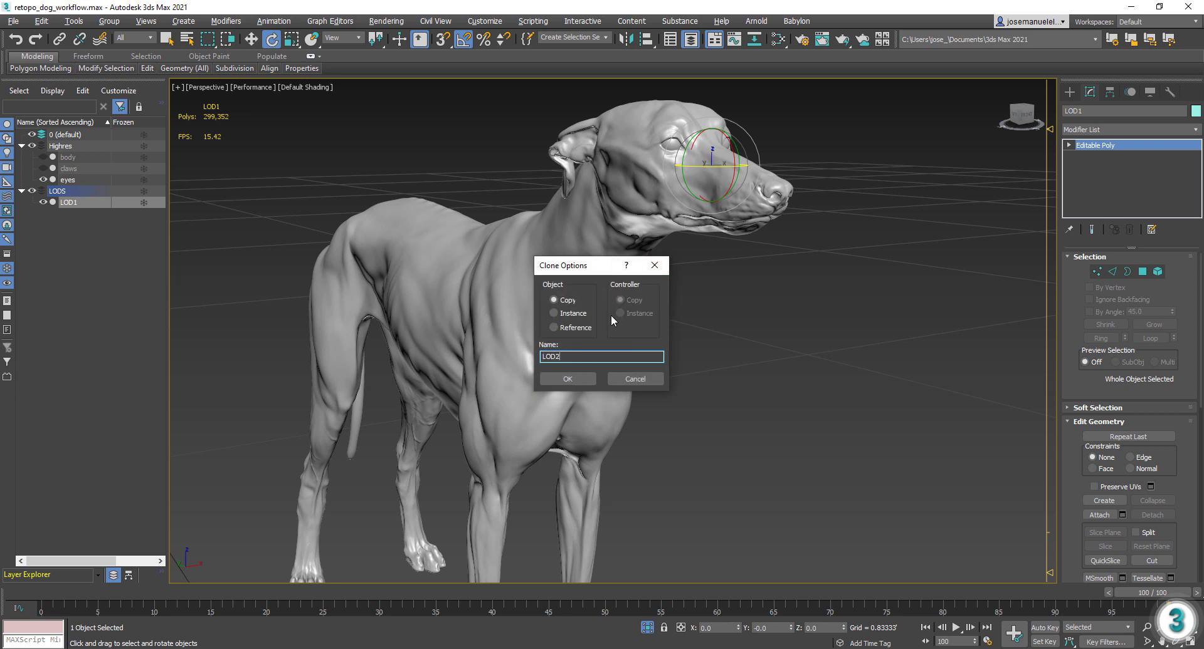
{"action": "left_click", "coordinate": [562, 378]}
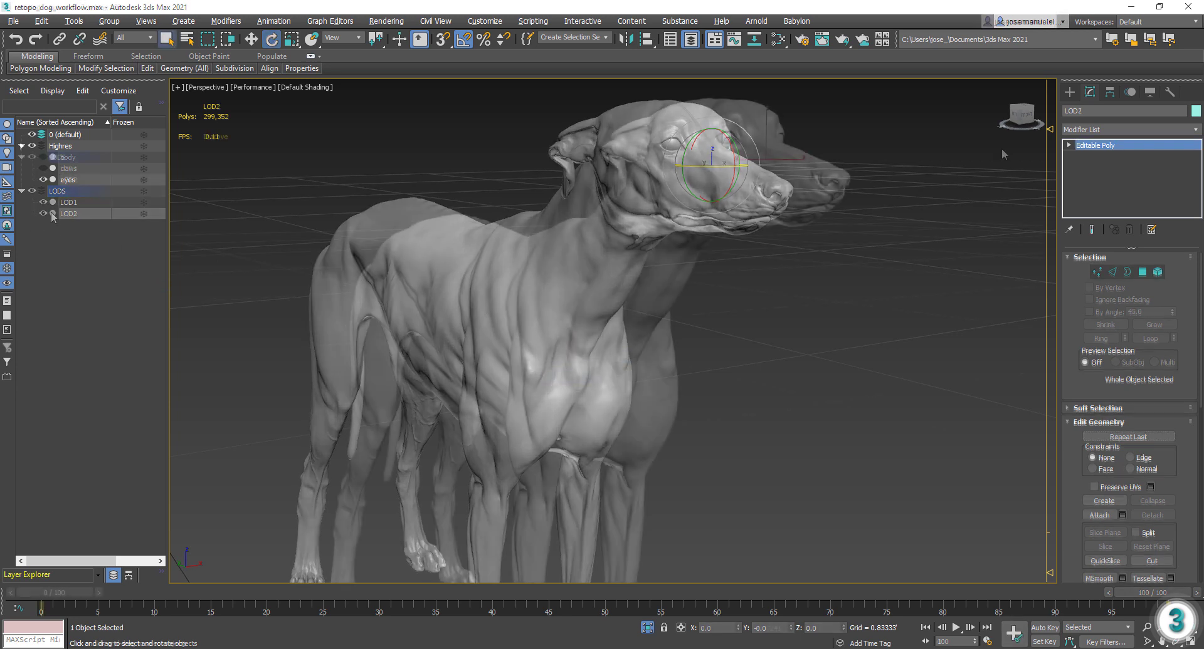
- Add a Retopology modifier to LOD2, compute it at a face count of 150000, and show its wireframe
{"action": "left_click", "coordinate": [1089, 130]}
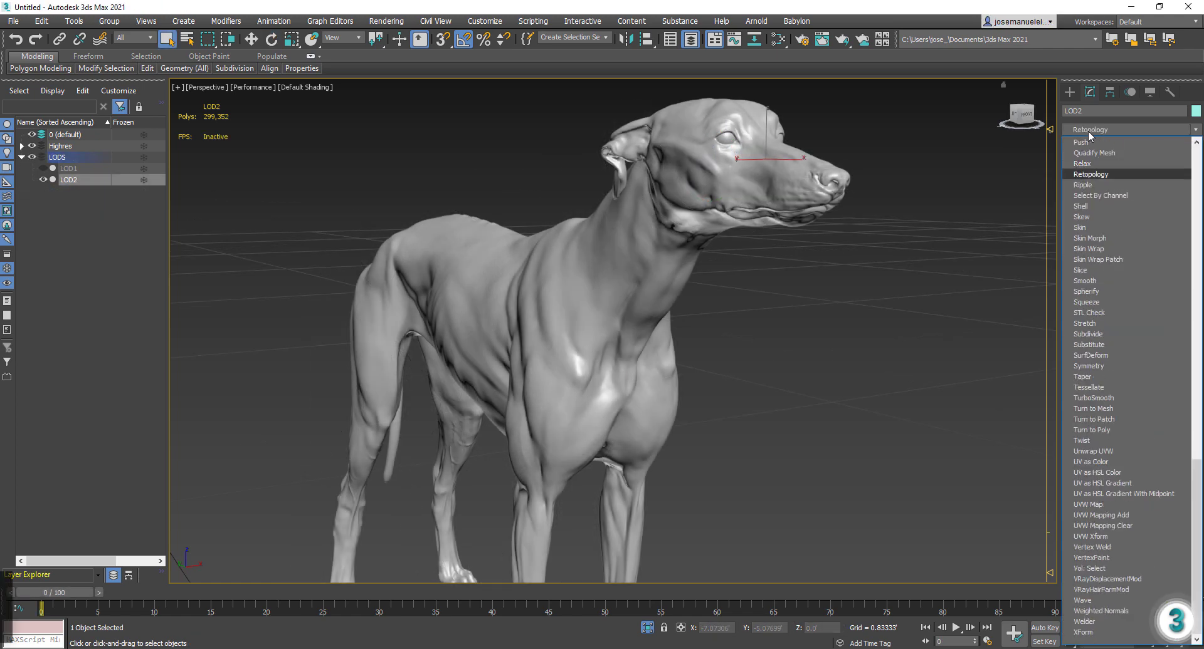
{"action": "key", "text": "Return"}
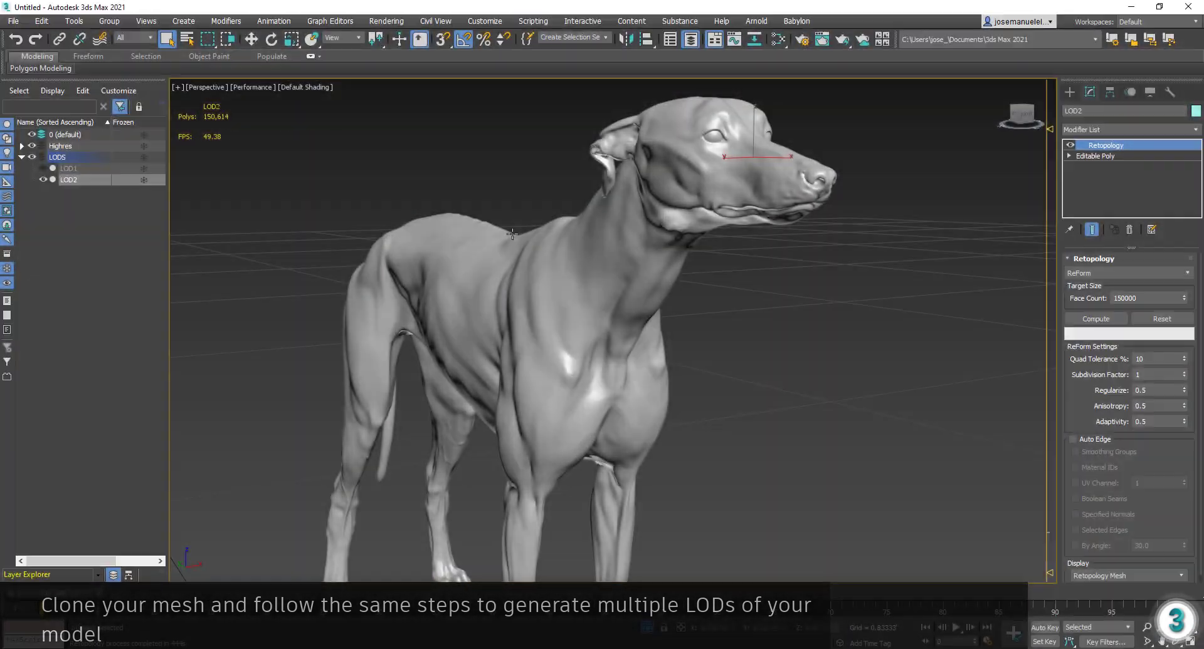
{"action": "key", "text": "F4"}
{"action": "mouse_move", "coordinate": [502, 238]}
{"action": "middle_mouse_down", "text": "alt"}
{"action": "mouse_move", "coordinate": [550, 235]}
{"action": "mouse_move", "coordinate": [495, 237]}
{"action": "middle_mouse_up", "text": "alt"}
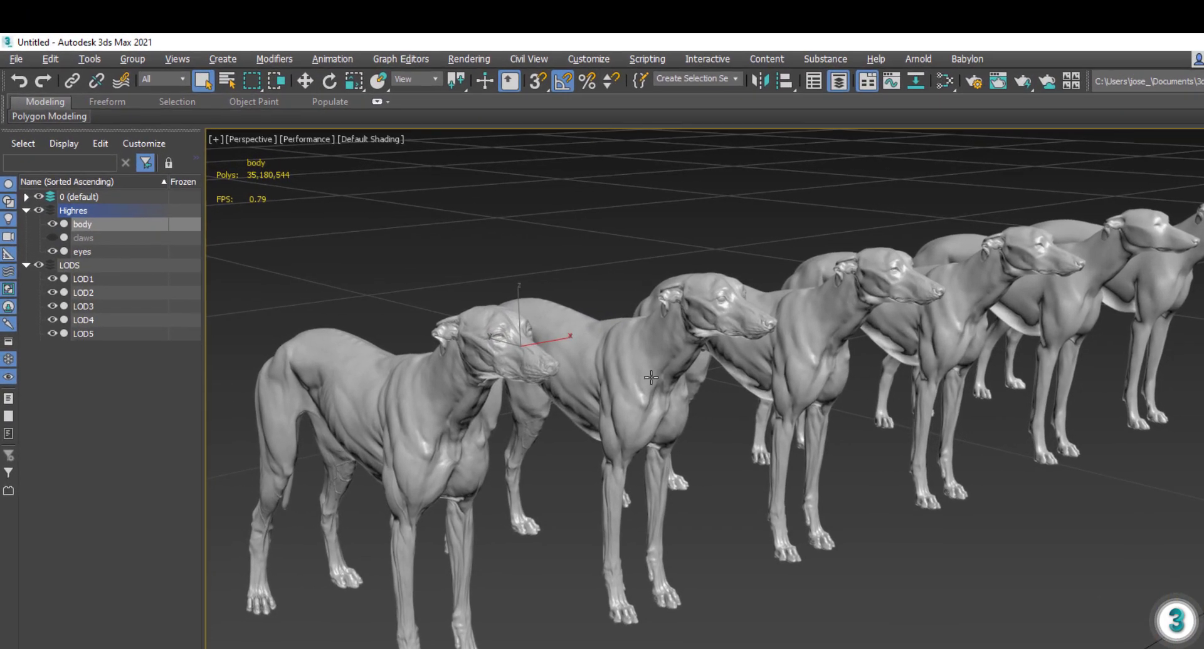
- Compare the polygon statistics of the first LOD dogs and play the camera animation past the lineup
{"action": "left_click", "coordinate": [609, 349]}
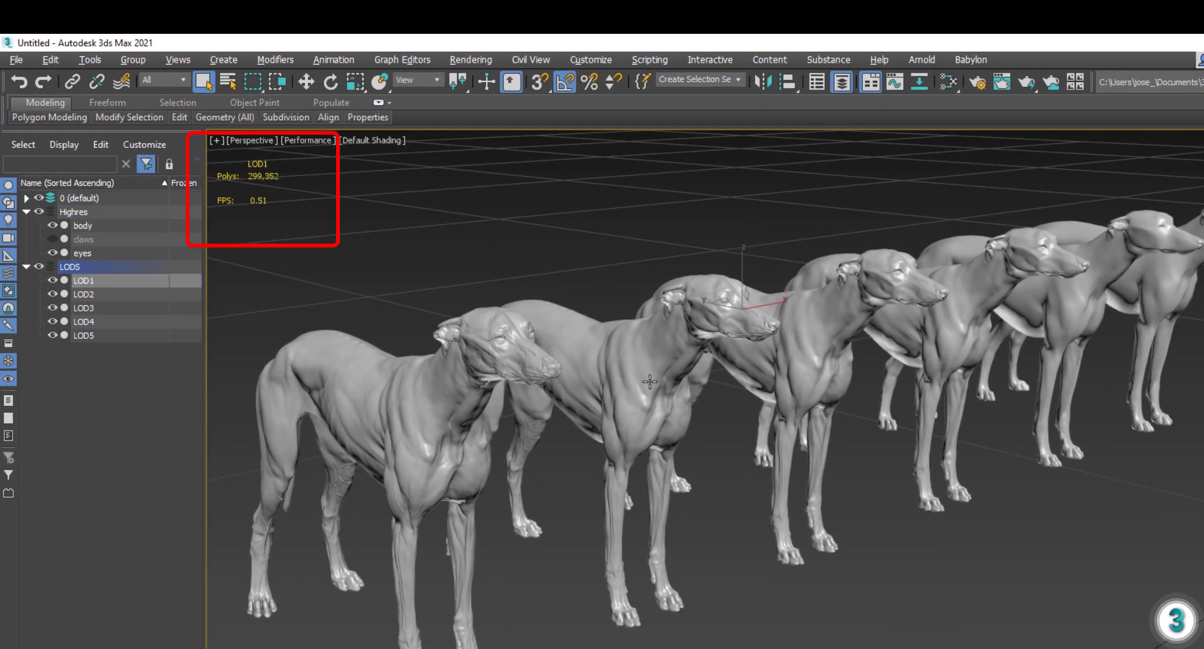
{"action": "left_click", "coordinate": [830, 367]}
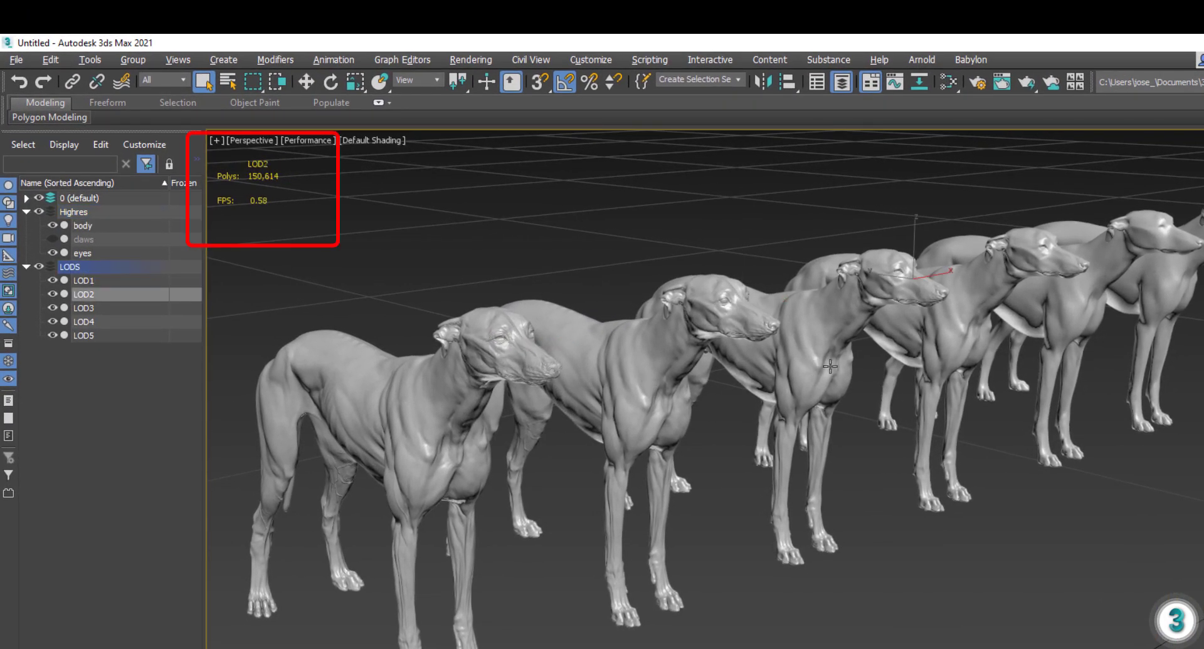
{"action": "left_click", "coordinate": [941, 339]}
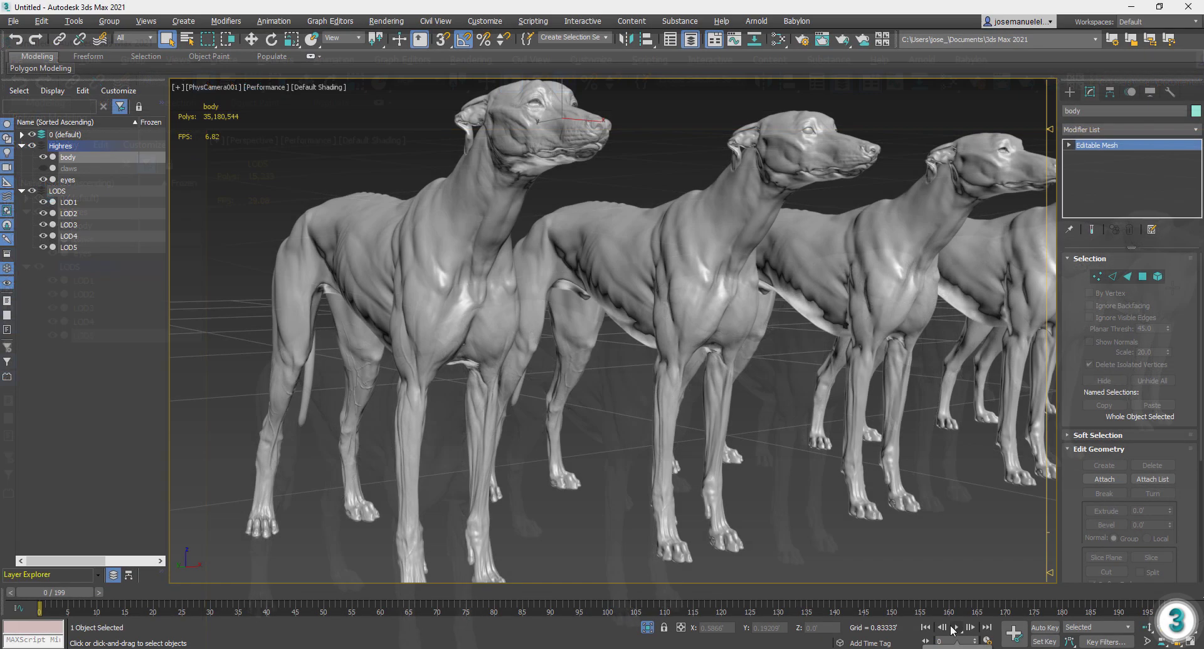
{"action": "left_click", "coordinate": [958, 627]}
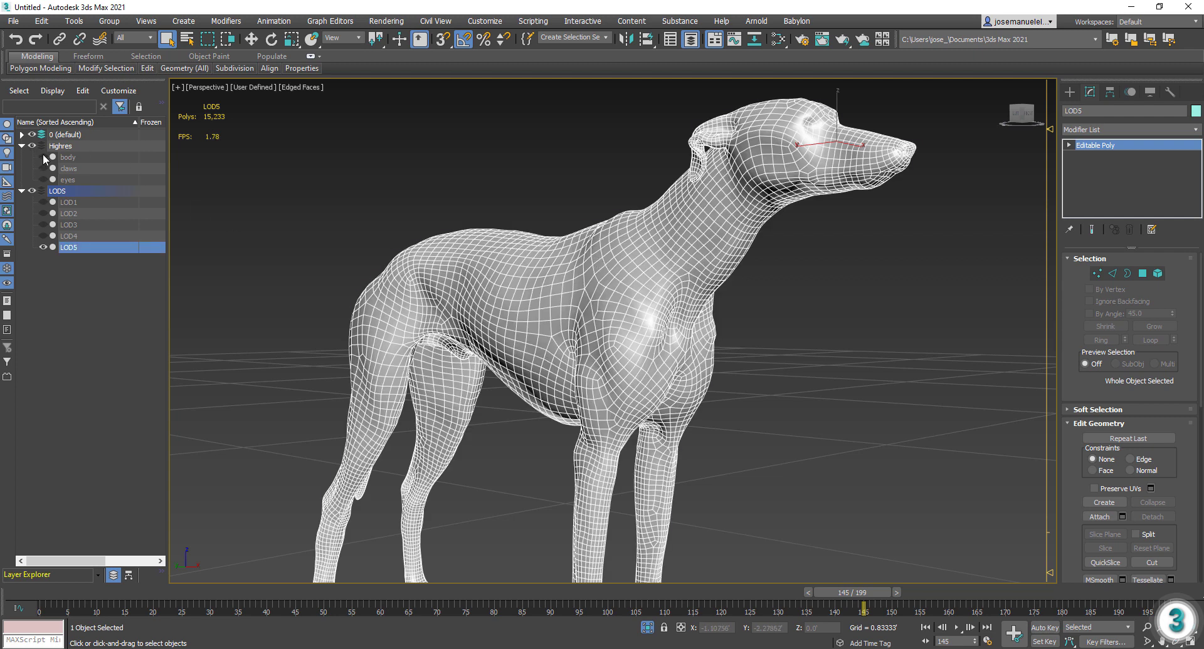
- Unhide the high-resolution body, turn off the edged-face display, and open Bake to Texture for LOD5
{"action": "left_click", "coordinate": [42, 156]}
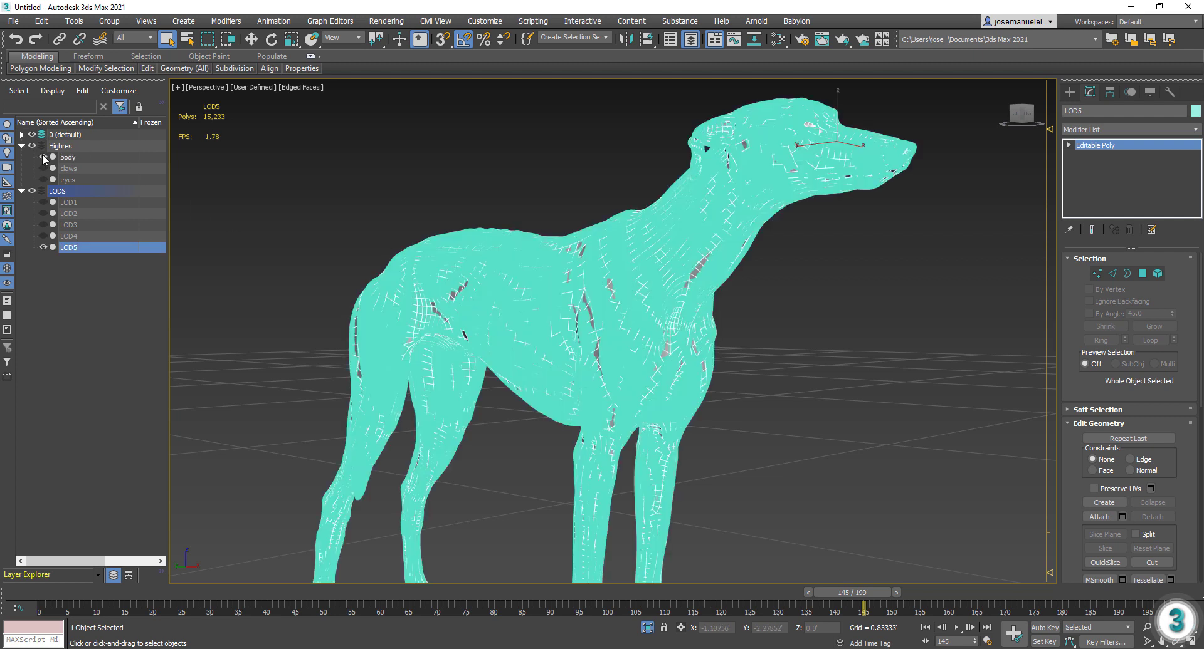
{"action": "key", "text": "F4"}
{"action": "right_click", "coordinate": [629, 149], "text": "ctrl+alt"}
{"action": "left_click", "coordinate": [661, 168]}
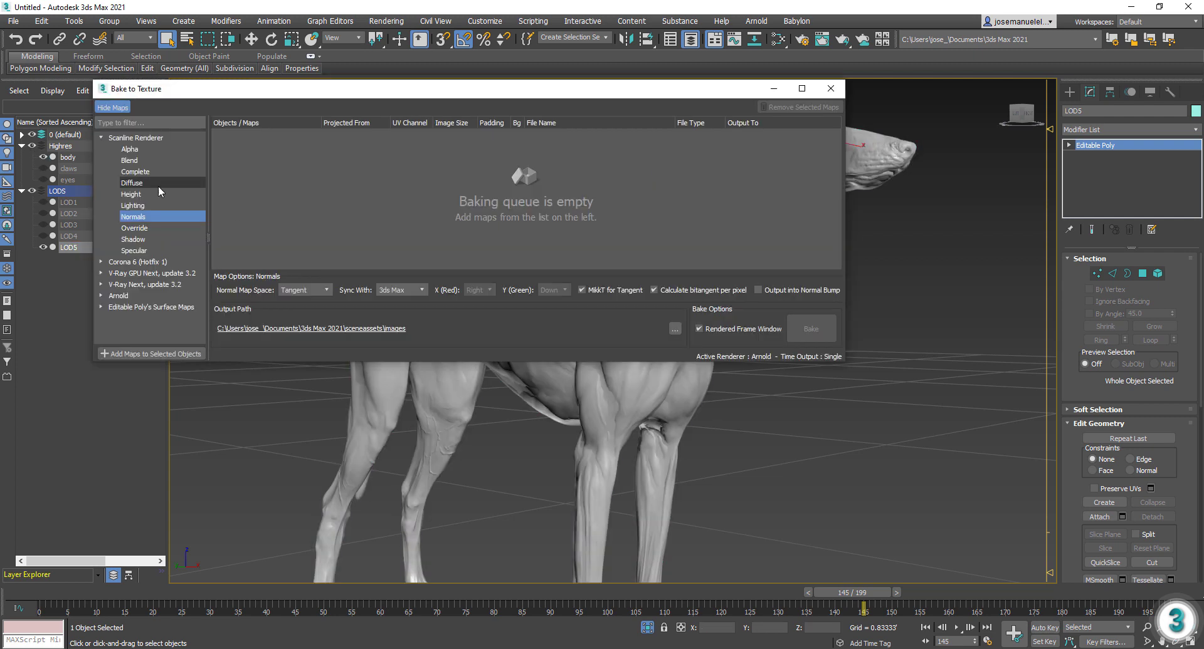
- Add Arnold's Normals map for LOD5 to the baking queue with an image size of 4096
{"action": "left_click", "coordinate": [101, 183]}
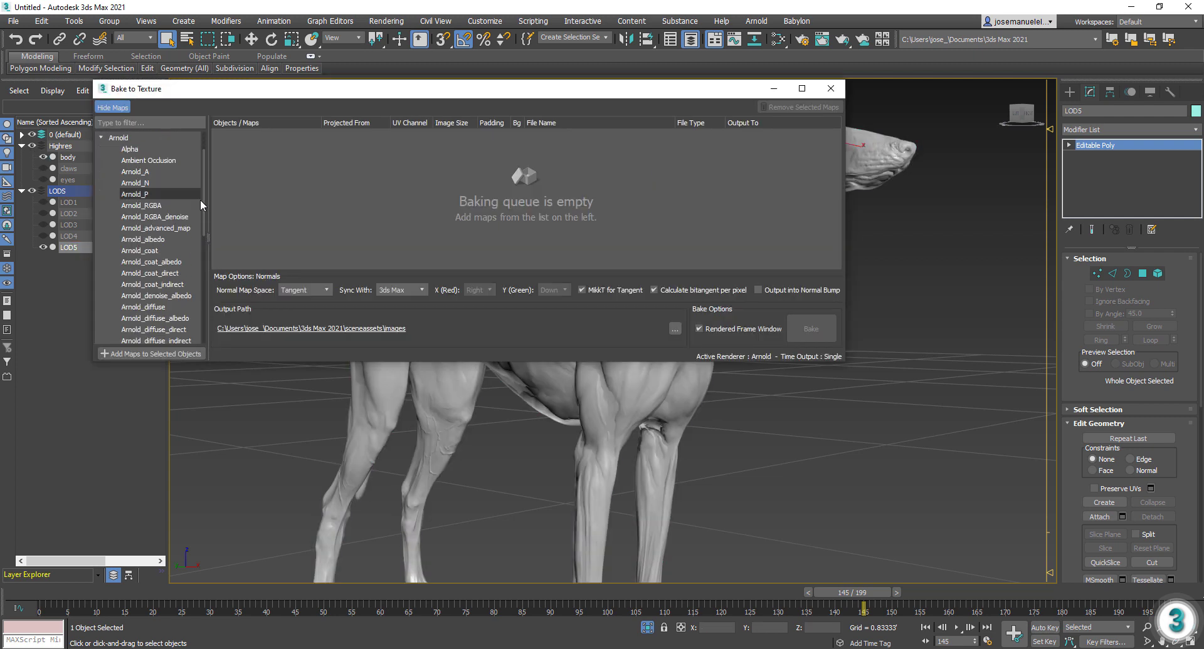
{"action": "left_click", "coordinate": [156, 358]}
{"action": "left_click", "coordinate": [459, 147]}
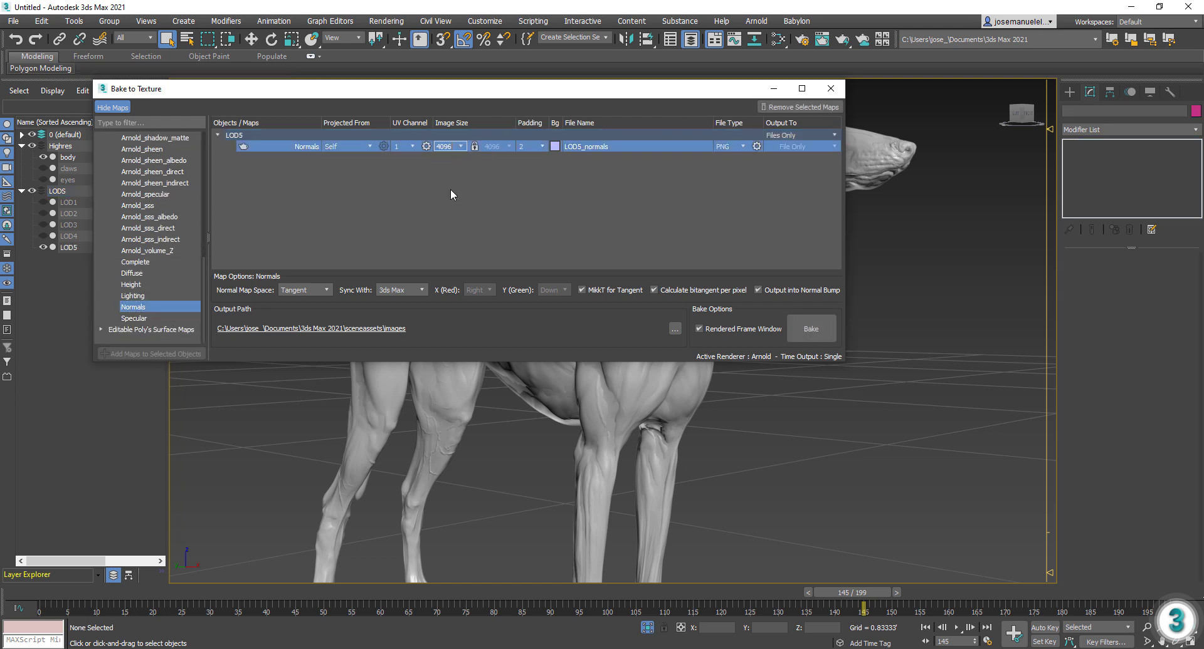
- Output the LOD5 bake to a new PBR Metal/Rough material, assigning the normals to its Normal Map slot
{"action": "left_click", "coordinate": [782, 136]}
{"action": "left_click", "coordinate": [791, 135]}
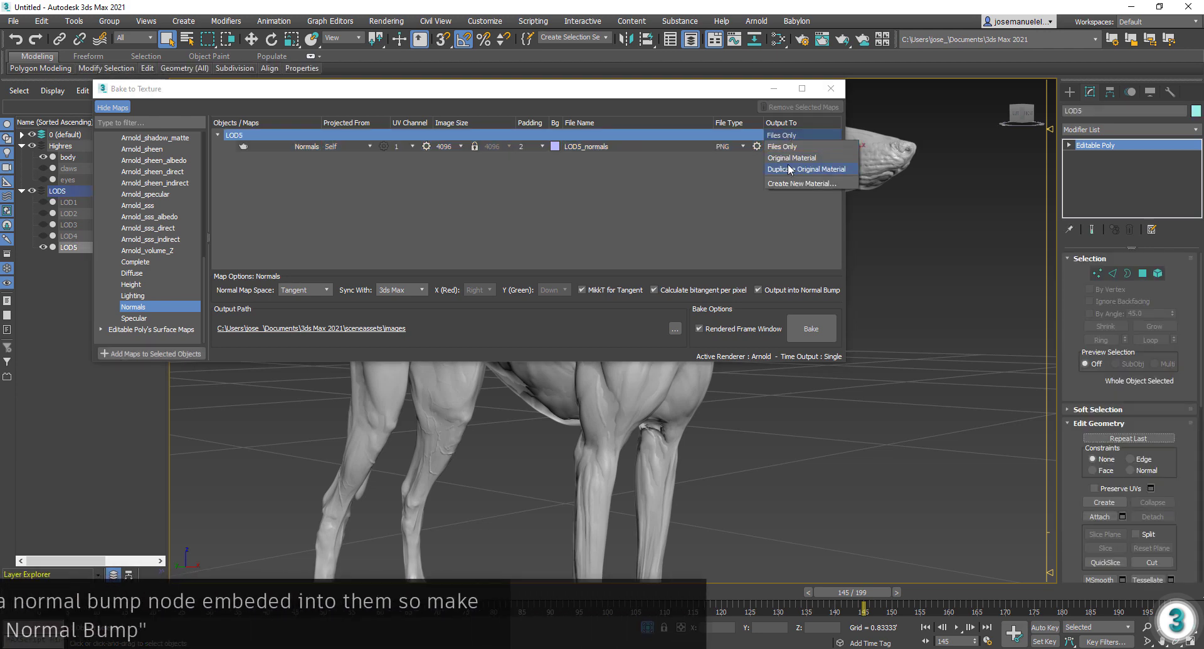
{"action": "left_click", "coordinate": [801, 184]}
{"action": "double_click", "coordinate": [259, 328]}
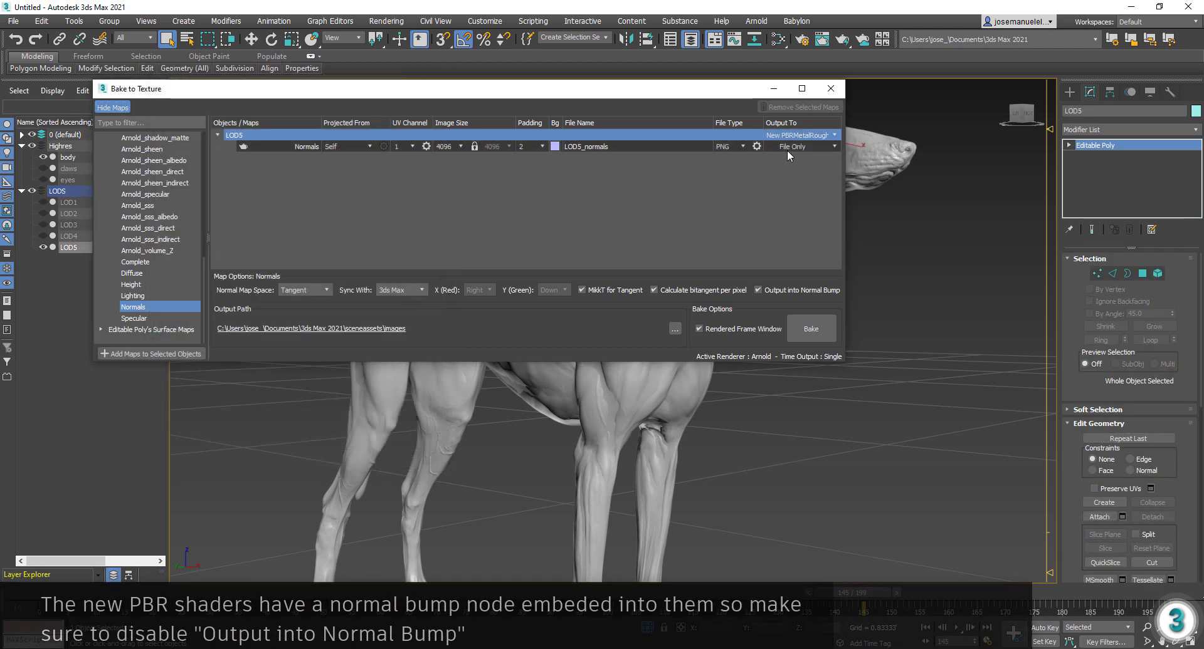
{"action": "left_click", "coordinate": [802, 147]}
{"action": "left_click", "coordinate": [811, 205]}
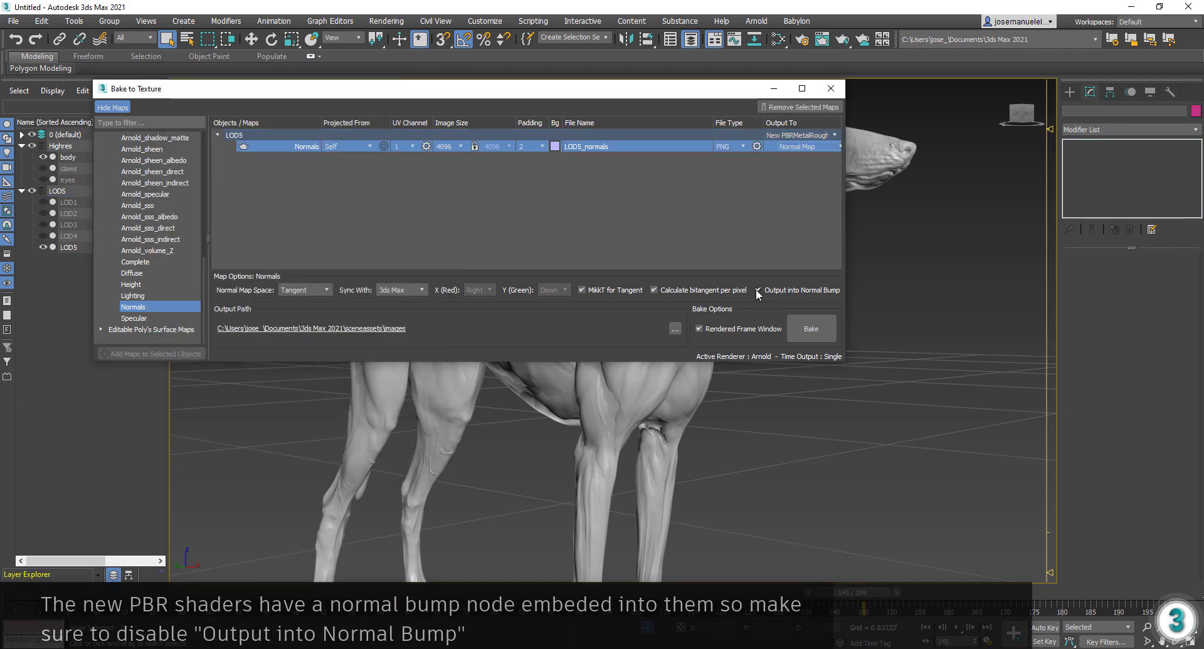
- Set the high-resolution body as the projection source for the normals map and minimize the bake dialog
{"action": "left_click", "coordinate": [369, 146]}
{"action": "left_click", "coordinate": [358, 169]}
{"action": "left_click", "coordinate": [69, 157]}
{"action": "left_click", "coordinate": [817, 89]}
- Reset the projection cage on LOD5 so that it wraps tightly around the mesh
{"action": "middle_click_drag", "start_coordinate": [703, 204], "coordinate": [889, 247], "text": "alt"}
{"action": "left_click_drag", "start_coordinate": [1075, 366], "coordinate": [1075, 286]}
{"action": "scroll", "coordinate": [1076, 286], "scroll_direction": "down", "scroll_amount": 3}
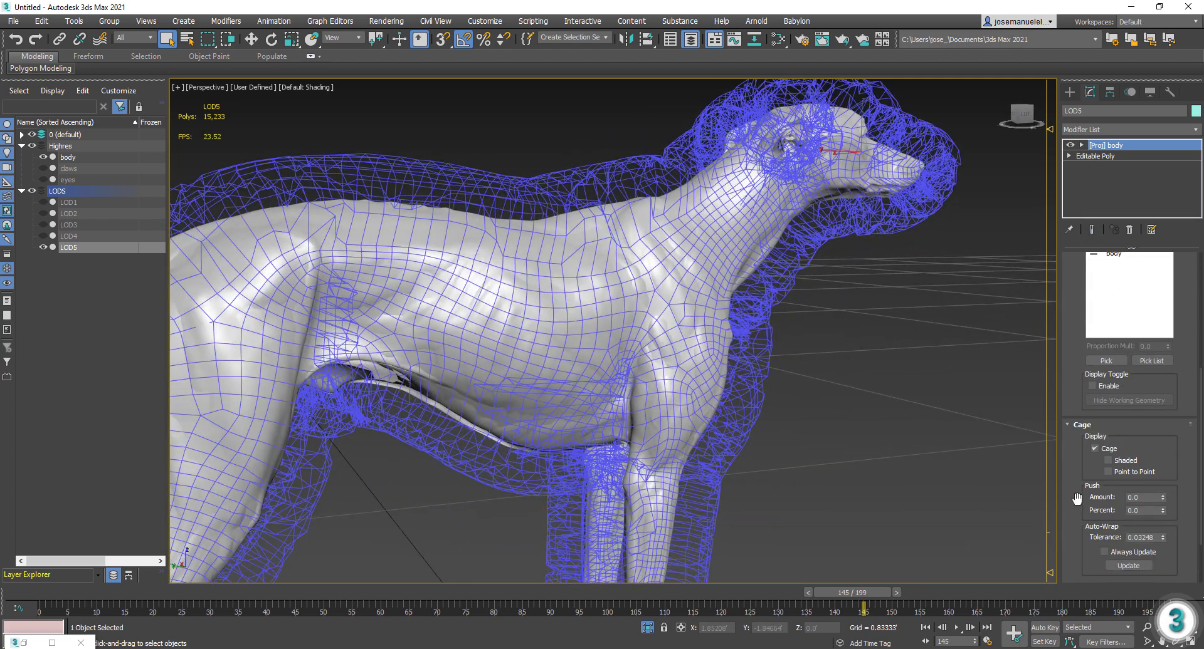
{"action": "scroll", "coordinate": [1094, 411], "scroll_direction": "down", "scroll_amount": 2}
{"action": "left_click", "coordinate": [1135, 549]}
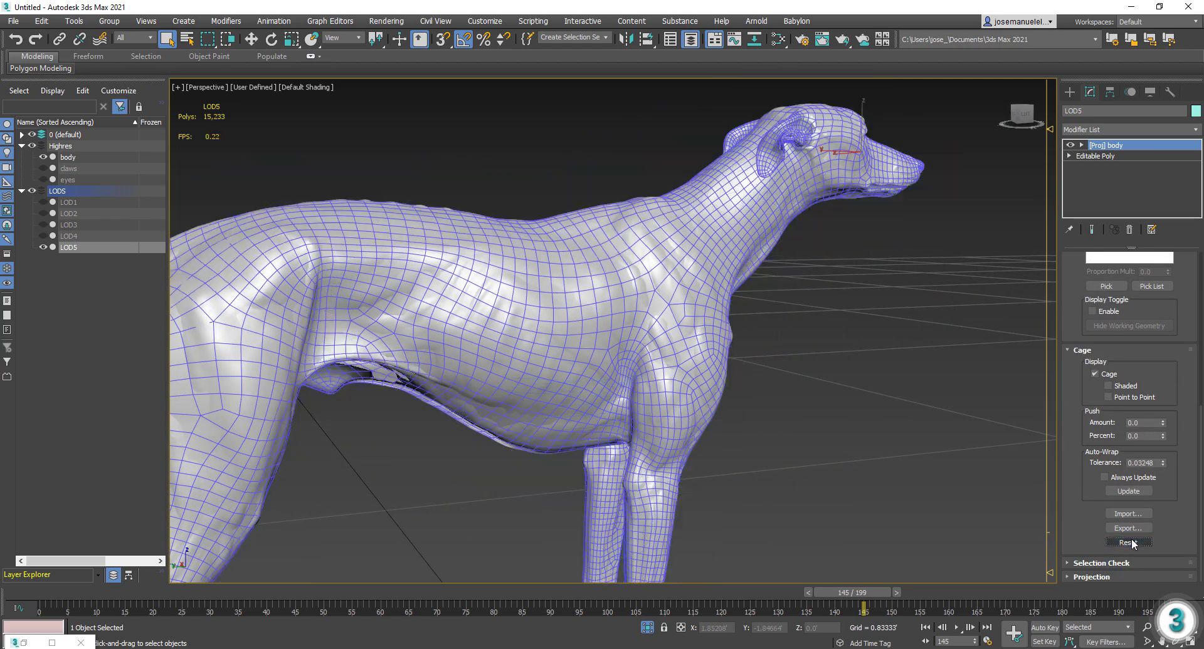
- Push the projection cage outward by an amount of 0.005
{"action": "middle_click_drag", "start_coordinate": [831, 247], "coordinate": [850, 349]}
{"action": "scroll", "coordinate": [762, 378], "scroll_direction": "up", "scroll_amount": 4}
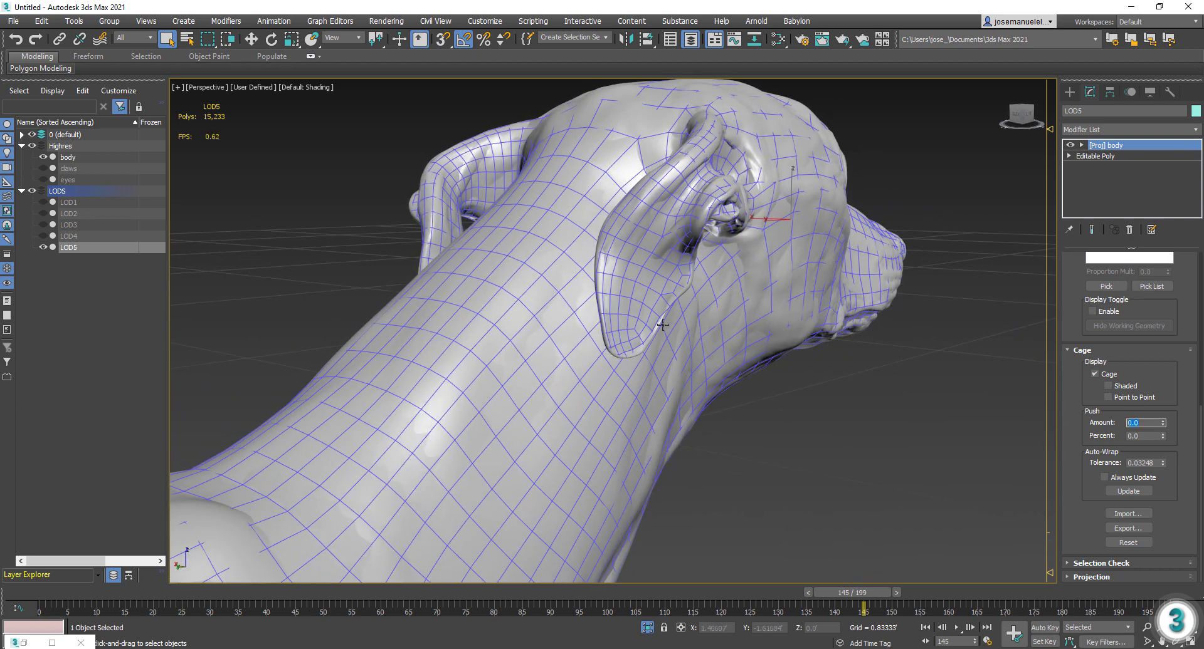
{"action": "type", "text": ".005"}
{"action": "key", "text": "Return"}
- Examine whether the cage fully encloses the high-resolution detail around the ears, muzzle, neck and body
{"action": "middle_click_drag", "start_coordinate": [812, 230], "coordinate": [846, 240], "text": "alt"}
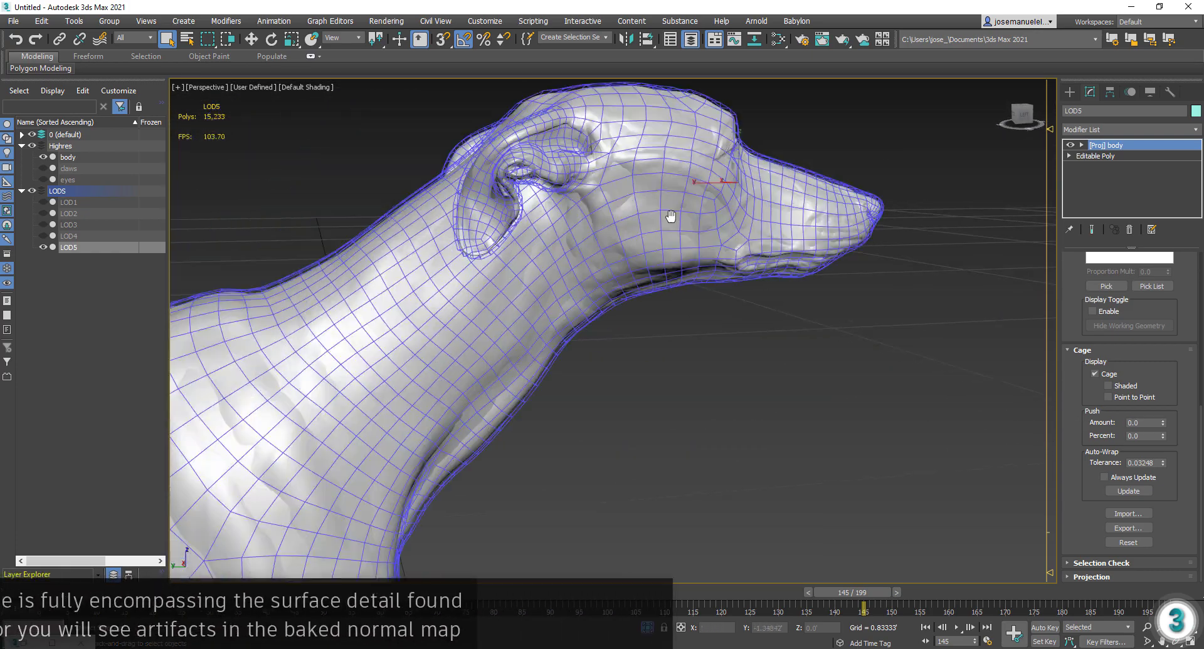
{"action": "middle_click_drag", "start_coordinate": [670, 217], "coordinate": [535, 225], "text": "alt"}
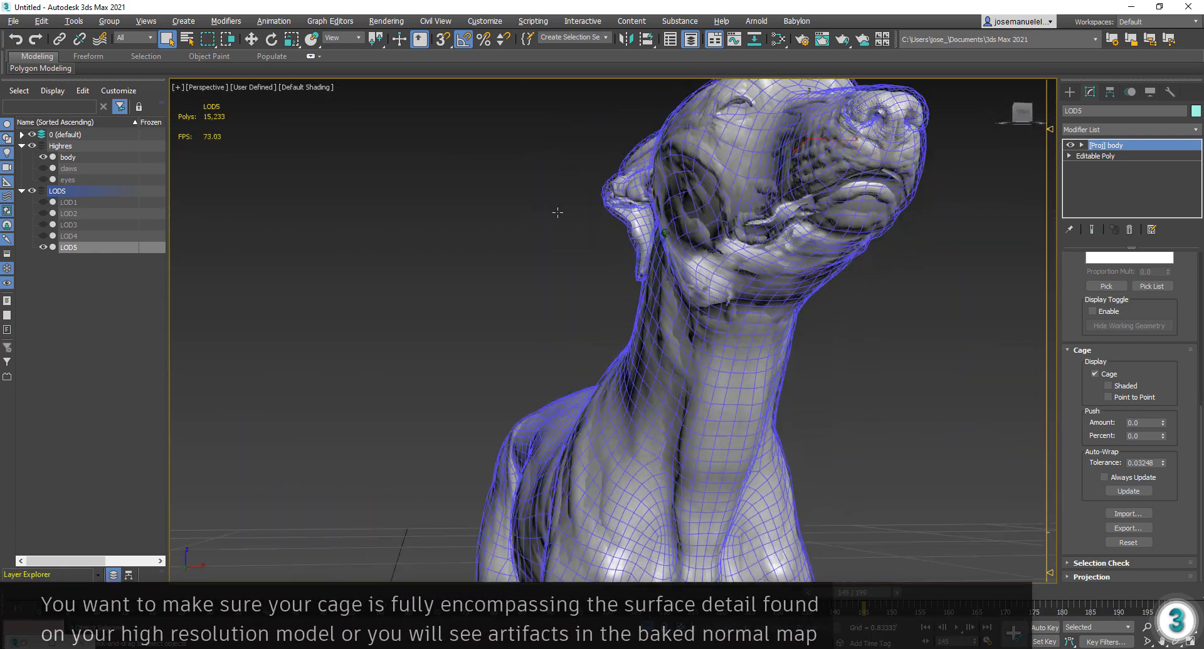
{"action": "scroll", "coordinate": [666, 317], "scroll_direction": "up", "scroll_amount": 5}
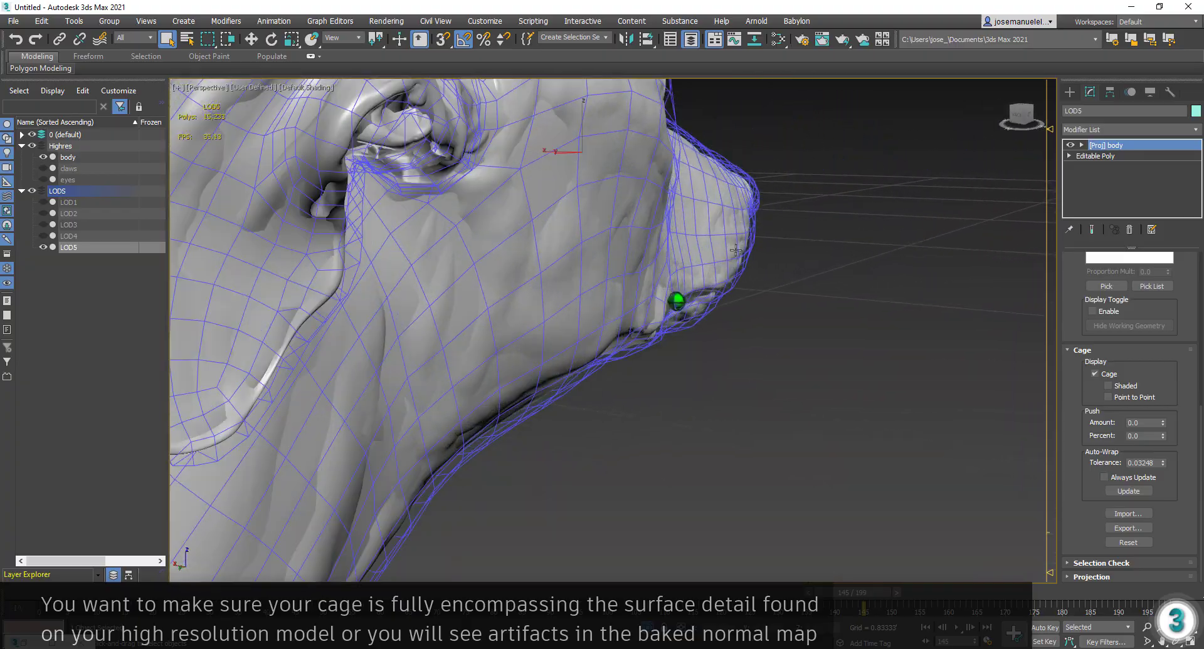
{"action": "middle_click_drag", "start_coordinate": [729, 241], "coordinate": [702, 313]}
{"action": "middle_click_drag", "start_coordinate": [610, 311], "coordinate": [627, 195], "text": "alt"}
{"action": "scroll", "coordinate": [701, 224], "scroll_direction": "down", "scroll_amount": 3}
{"action": "middle_click_drag", "start_coordinate": [701, 223], "coordinate": [520, 281]}
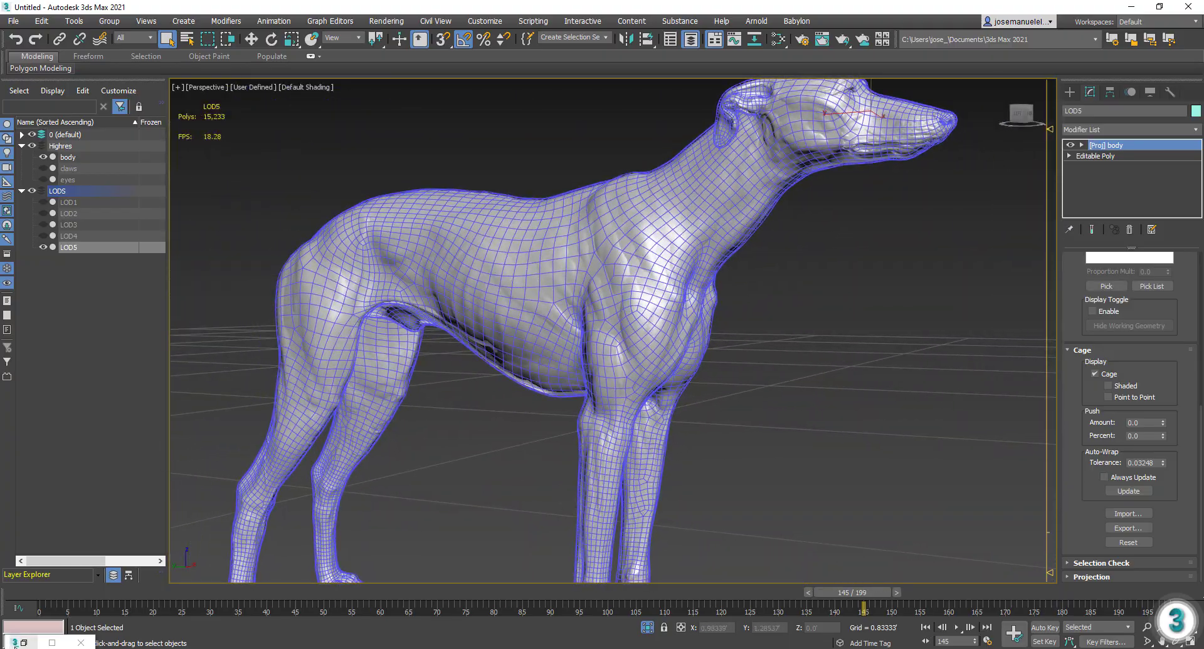
- Restore the bake dialog, bake the LOD5 normal map, and inspect the baked result on the dog
{"action": "left_click", "coordinate": [52, 643]}
{"action": "left_click", "coordinate": [860, 325]}
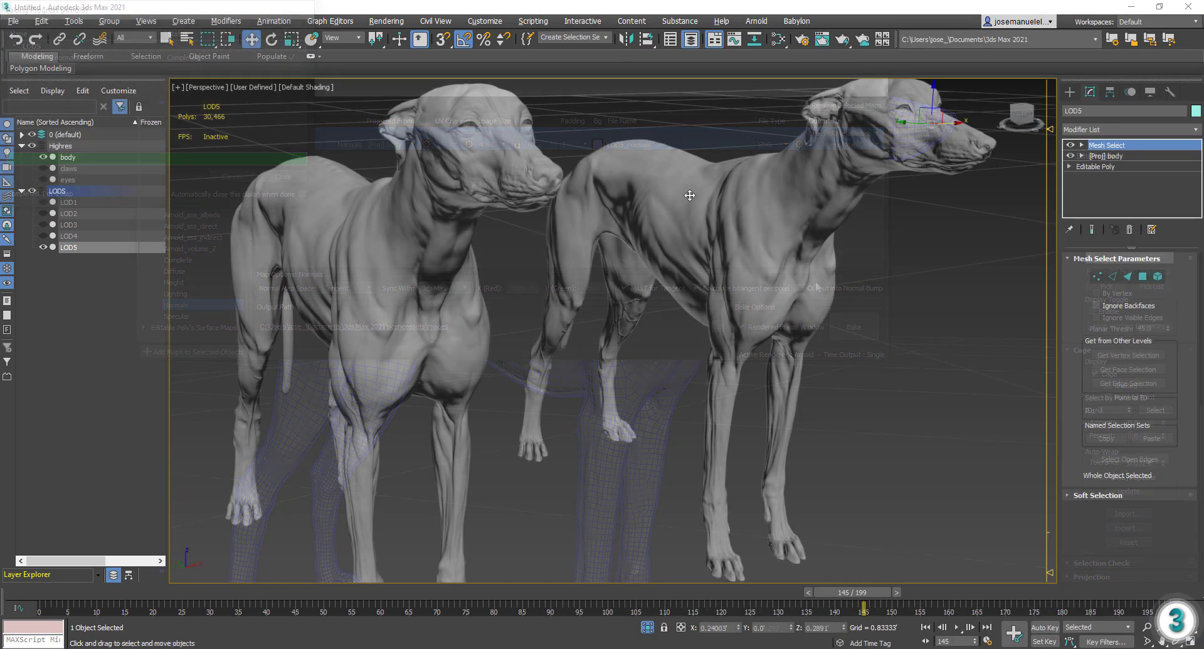
{"action": "middle_click_drag", "start_coordinate": [595, 222], "coordinate": [696, 212]}
{"action": "scroll", "coordinate": [619, 244], "scroll_direction": "up", "scroll_amount": 3}
{"action": "scroll", "coordinate": [798, 280], "scroll_direction": "up", "scroll_amount": 2}
{"action": "middle_click_drag", "start_coordinate": [798, 279], "coordinate": [502, 302]}
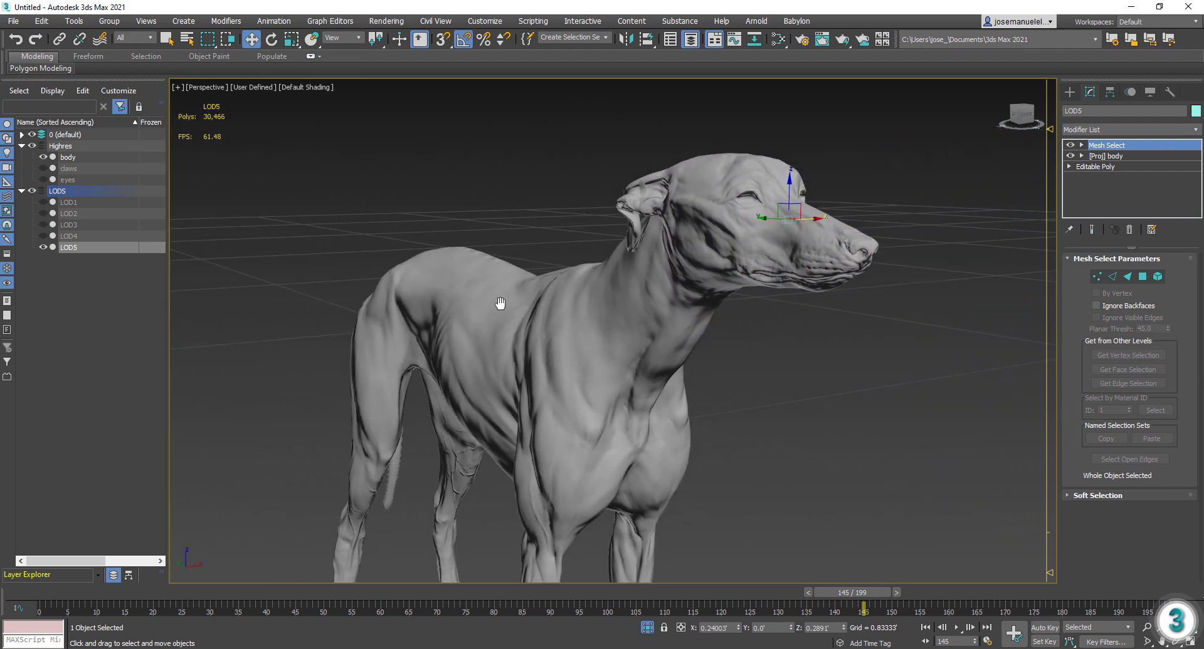